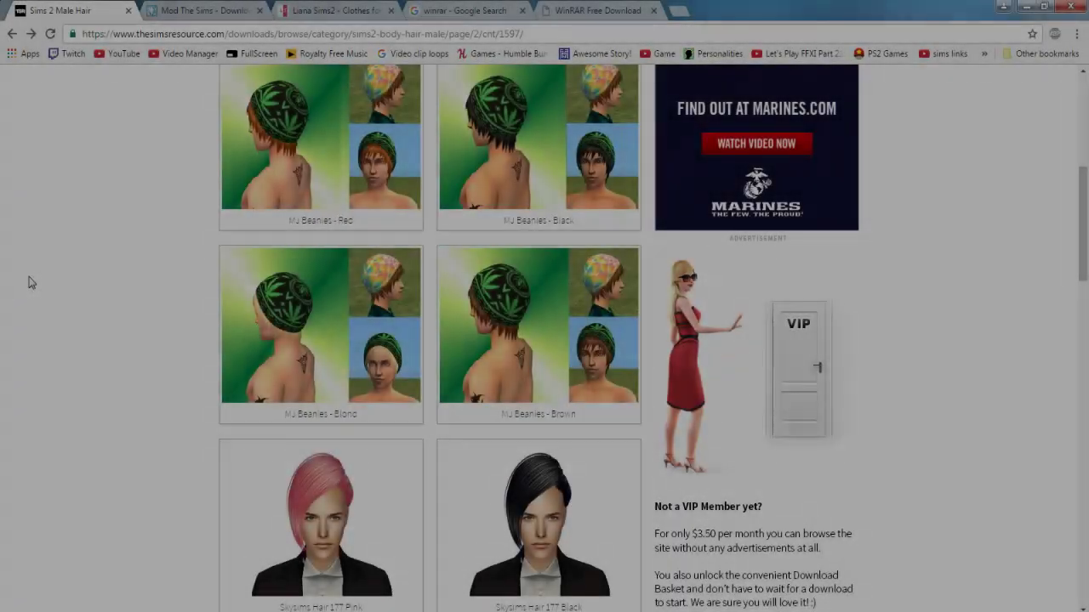
Step: Close the WinRAR search results tab and return to the Sims 2 male hair listing
{"action": "scroll", "coordinate": [360, 329], "scroll_direction": "down", "scroll_amount": 3}
{"action": "scroll", "coordinate": [161, 275], "scroll_direction": "up", "scroll_amount": 5}
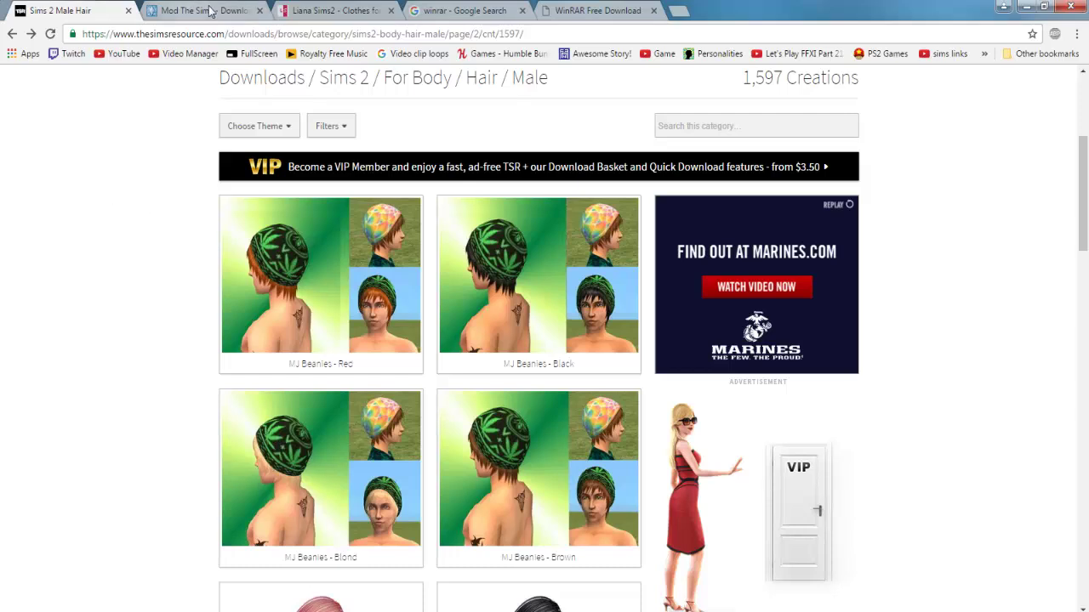
{"action": "left_click", "coordinate": [444, 10]}
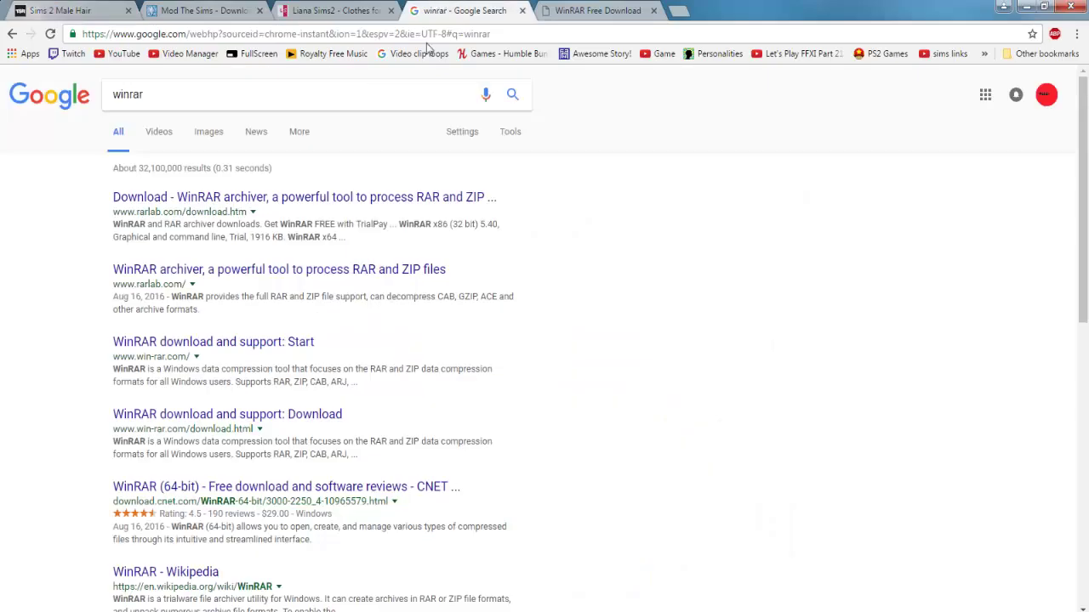
{"action": "left_click", "coordinate": [549, 8]}
{"action": "left_click", "coordinate": [521, 11]}
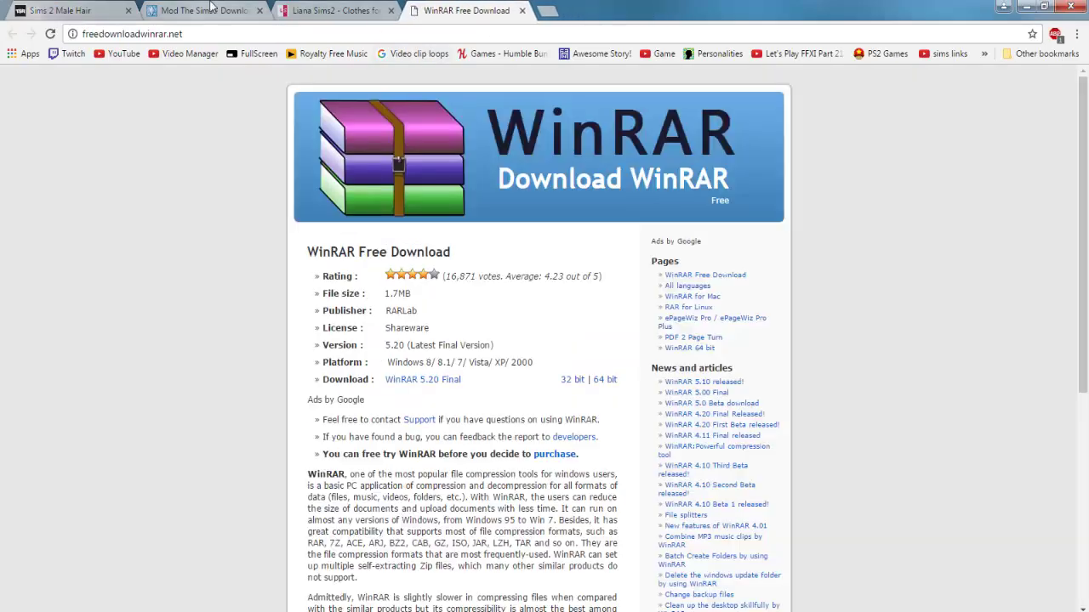
{"action": "left_click", "coordinate": [204, 10]}
{"action": "left_click", "coordinate": [101, 8]}
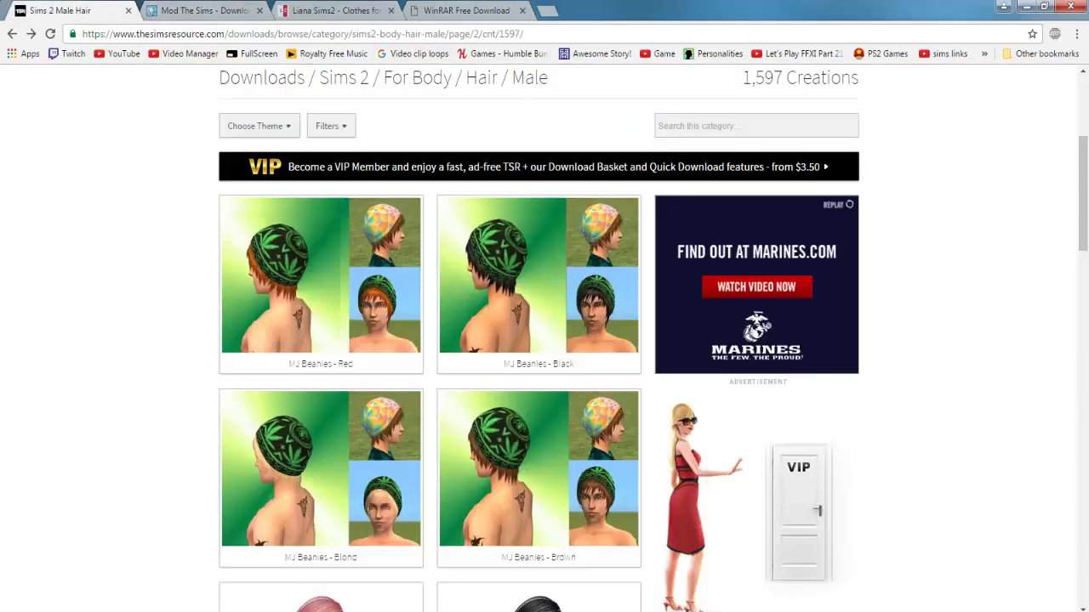
Step: Review the WinRAR Free Download page offering version 5.20 in 32-bit and 64-bit
{"action": "left_click", "coordinate": [479, 9]}
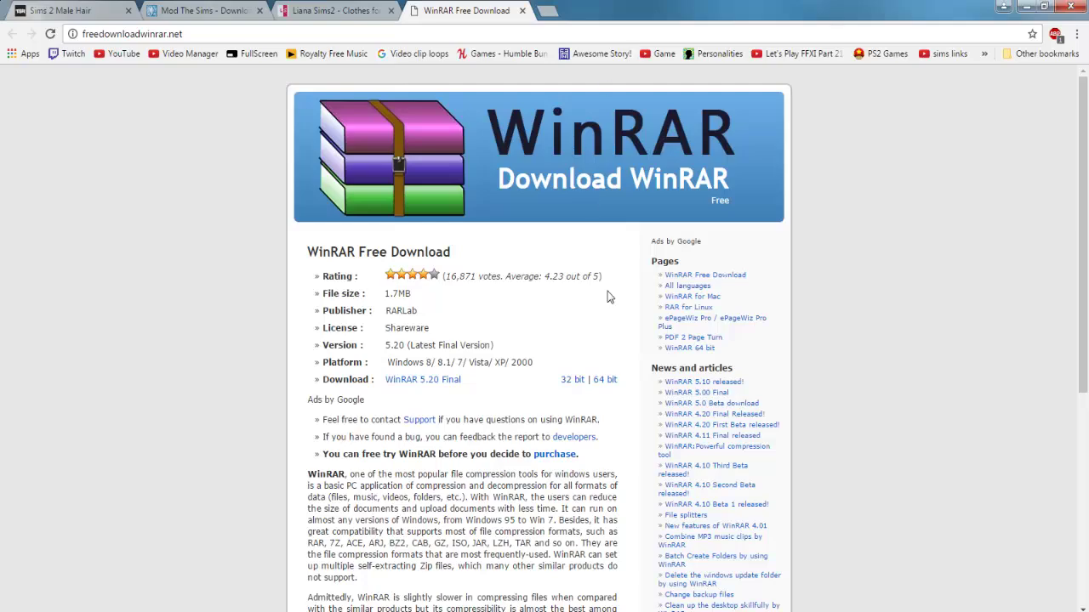
{"action": "scroll", "coordinate": [607, 291], "scroll_direction": "down", "scroll_amount": 3}
{"action": "scroll", "coordinate": [819, 253], "scroll_direction": "up", "scroll_amount": 3}
{"action": "scroll", "coordinate": [478, 253], "scroll_direction": "down", "scroll_amount": 3}
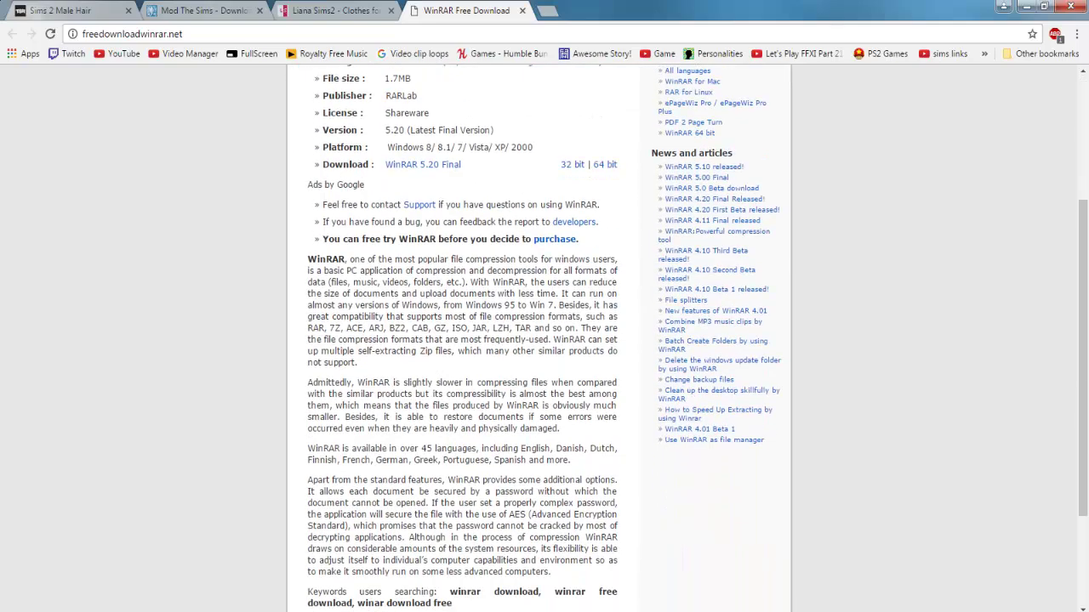
{"action": "scroll", "coordinate": [443, 332], "scroll_direction": "up", "scroll_amount": 3}
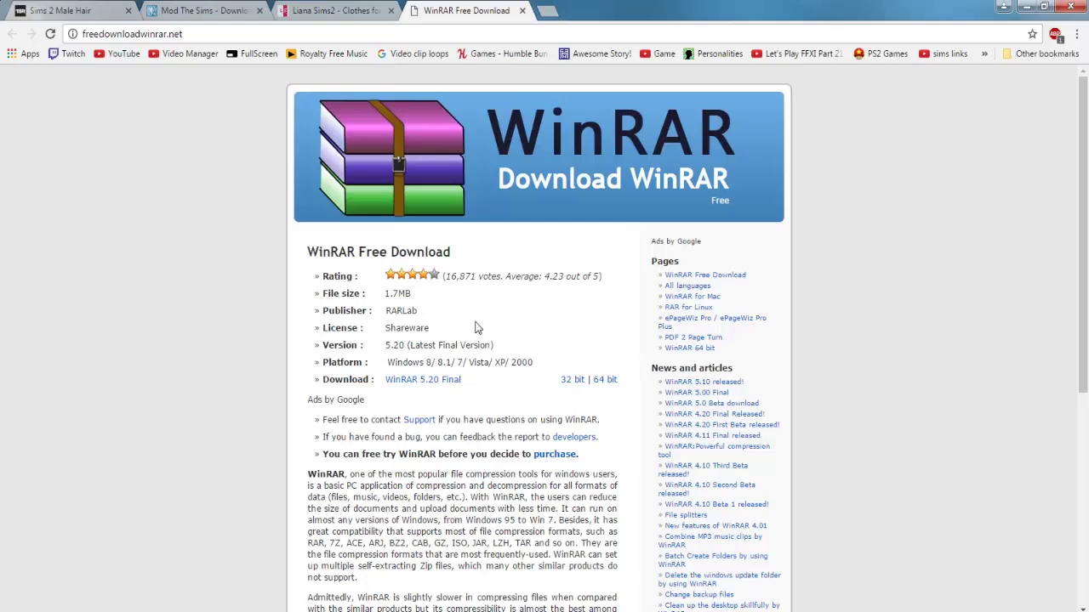
{"action": "scroll", "coordinate": [475, 328], "scroll_direction": "down", "scroll_amount": 1}
{"action": "scroll", "coordinate": [515, 507], "scroll_direction": "up", "scroll_amount": 1}
{"action": "scroll", "coordinate": [514, 507], "scroll_direction": "down", "scroll_amount": 4}
{"action": "scroll", "coordinate": [514, 469], "scroll_direction": "up", "scroll_amount": 1}
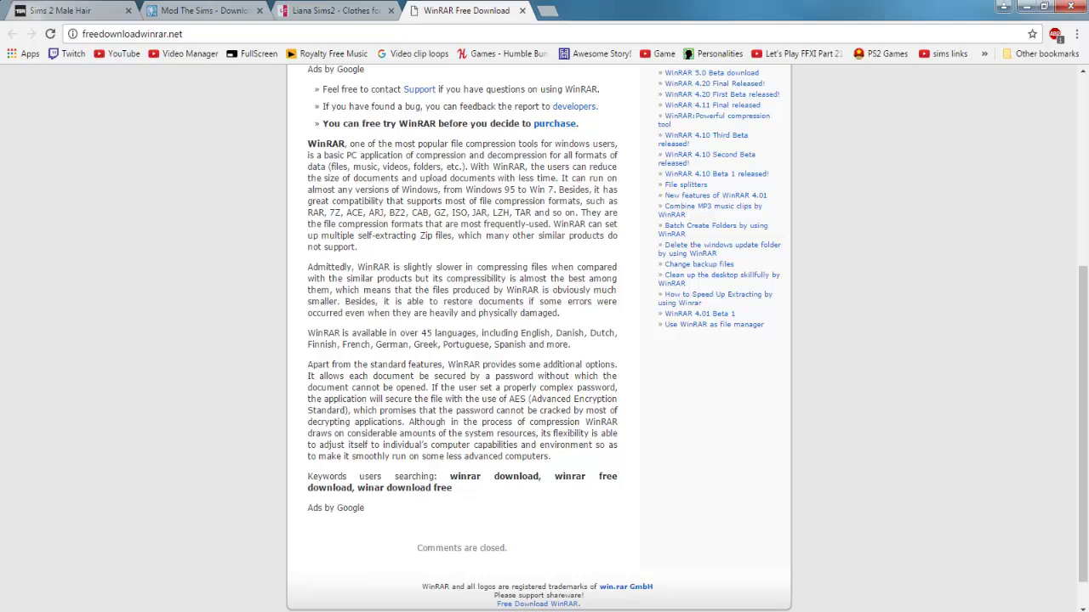
{"action": "scroll", "coordinate": [477, 340], "scroll_direction": "up", "scroll_amount": 4}
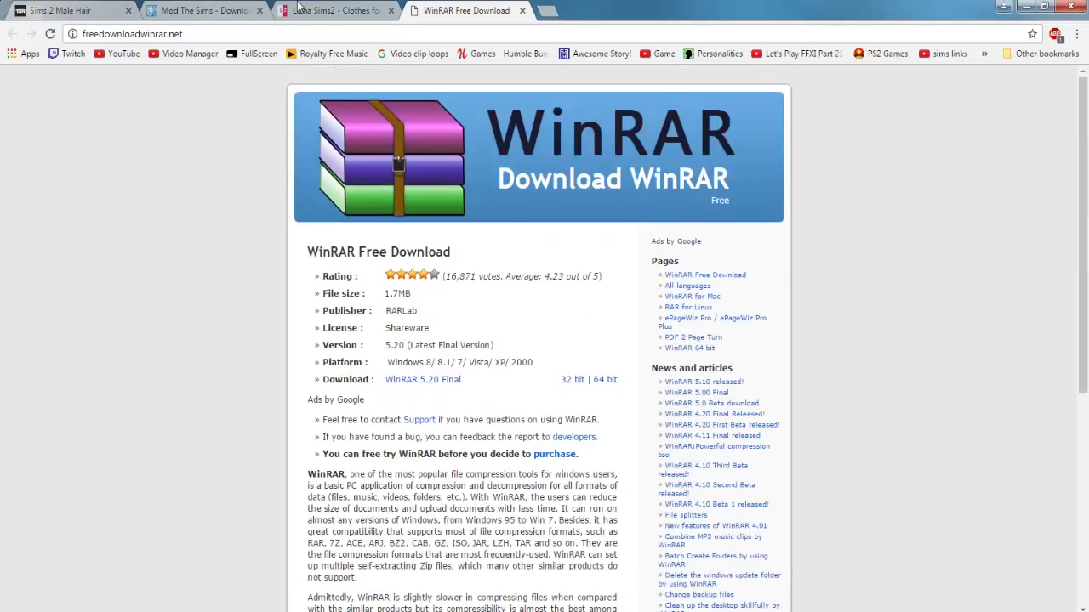
Step: Close the WinRAR download tab and go back to the Sims 2 male hair listing, page 2
{"action": "left_click", "coordinate": [522, 10]}
{"action": "left_click", "coordinate": [93, 8]}
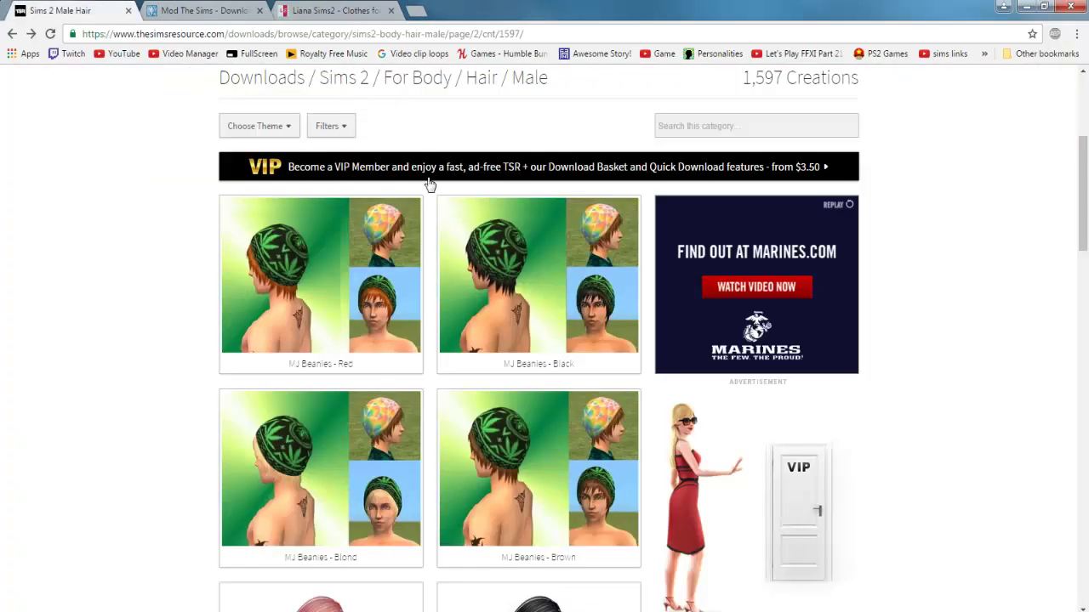
{"action": "scroll", "coordinate": [68, 305], "scroll_direction": "down", "scroll_amount": 8}
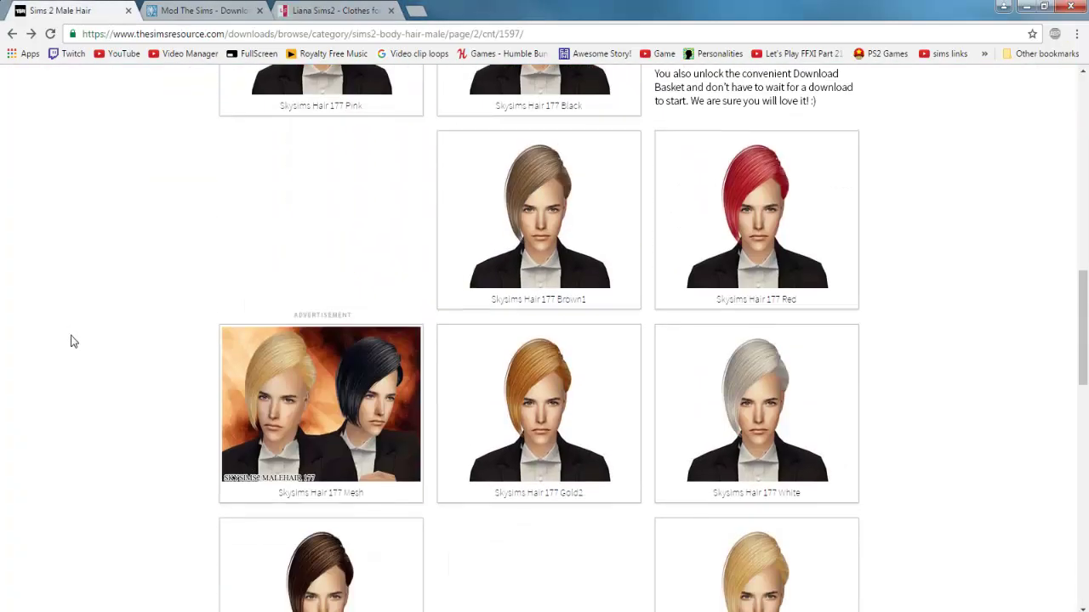
{"action": "scroll", "coordinate": [73, 340], "scroll_direction": "up", "scroll_amount": 6}
{"action": "scroll", "coordinate": [73, 340], "scroll_direction": "up", "scroll_amount": 3}
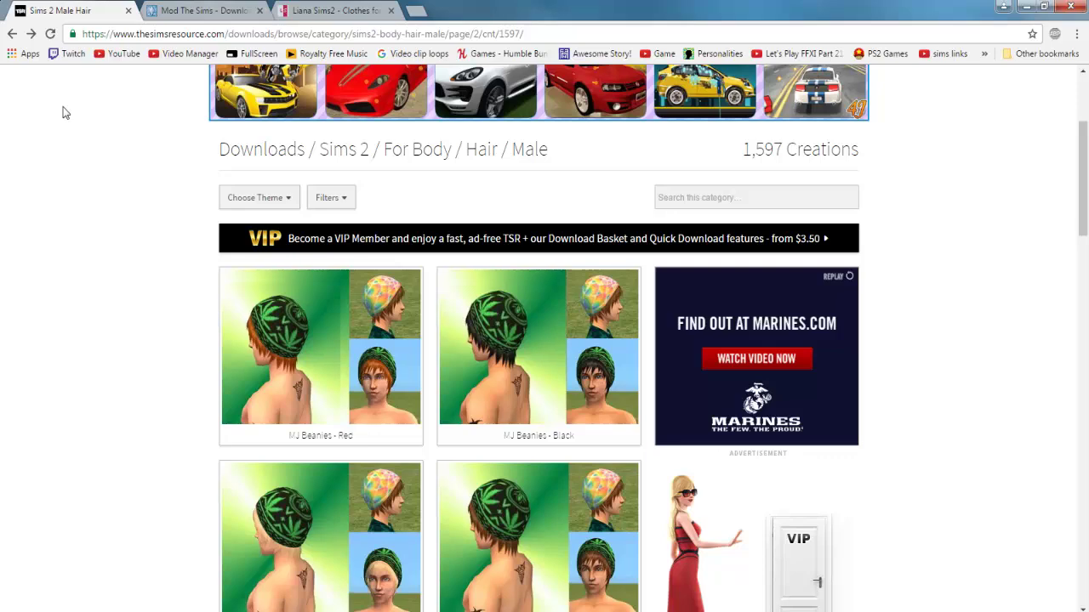
{"action": "scroll", "coordinate": [73, 235], "scroll_direction": "down", "scroll_amount": 7}
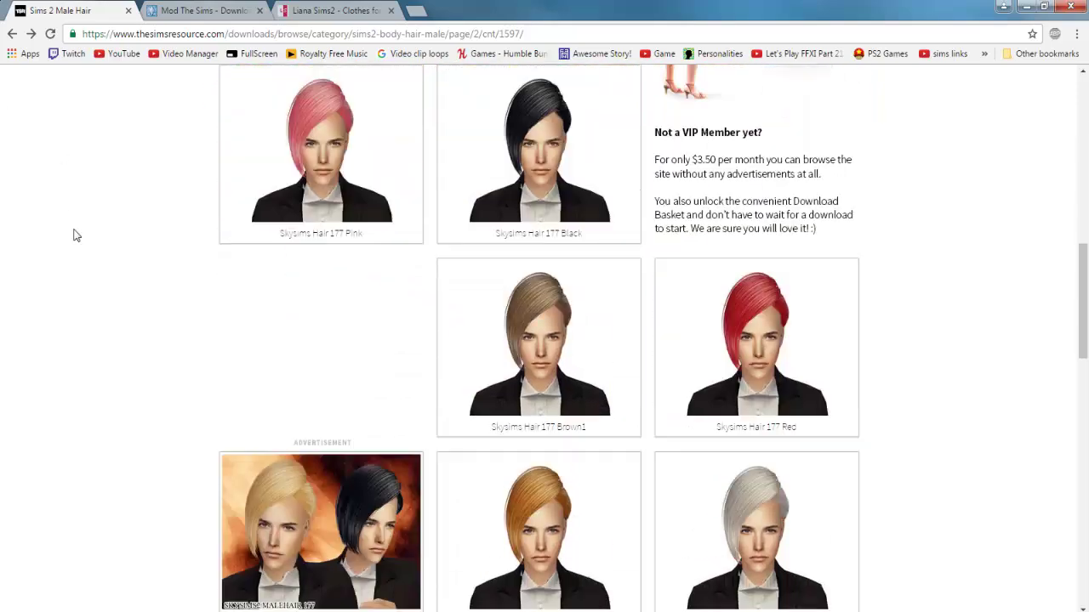
{"action": "scroll", "coordinate": [75, 234], "scroll_direction": "up", "scroll_amount": 3}
{"action": "scroll", "coordinate": [79, 246], "scroll_direction": "up", "scroll_amount": 4}
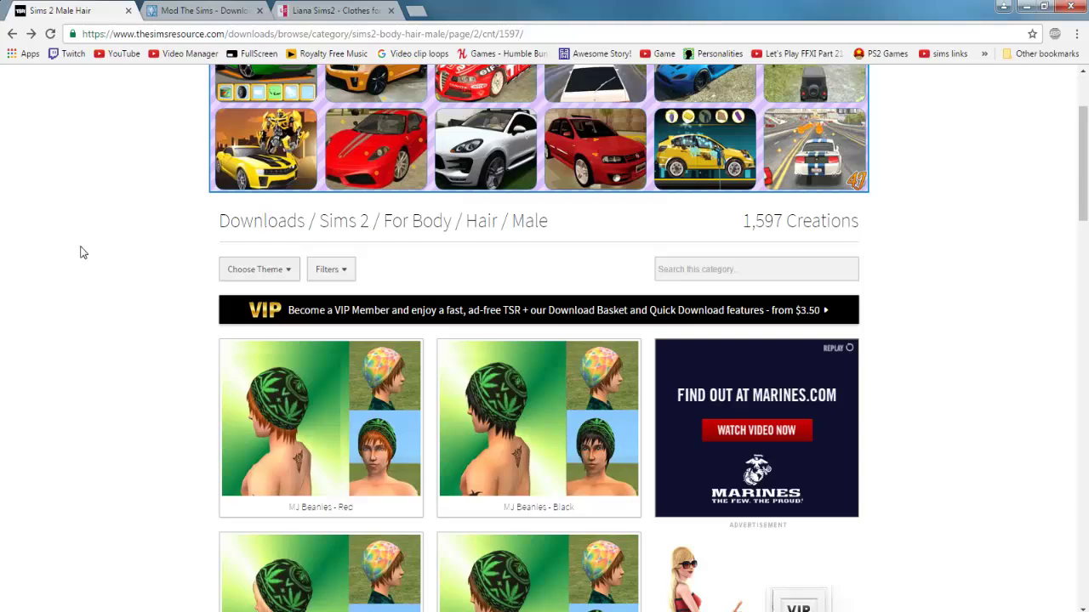
{"action": "scroll", "coordinate": [81, 251], "scroll_direction": "up", "scroll_amount": 3}
Step: Open the hair listing's filter and theme options
{"action": "mouse_move", "coordinate": [308, 130]}
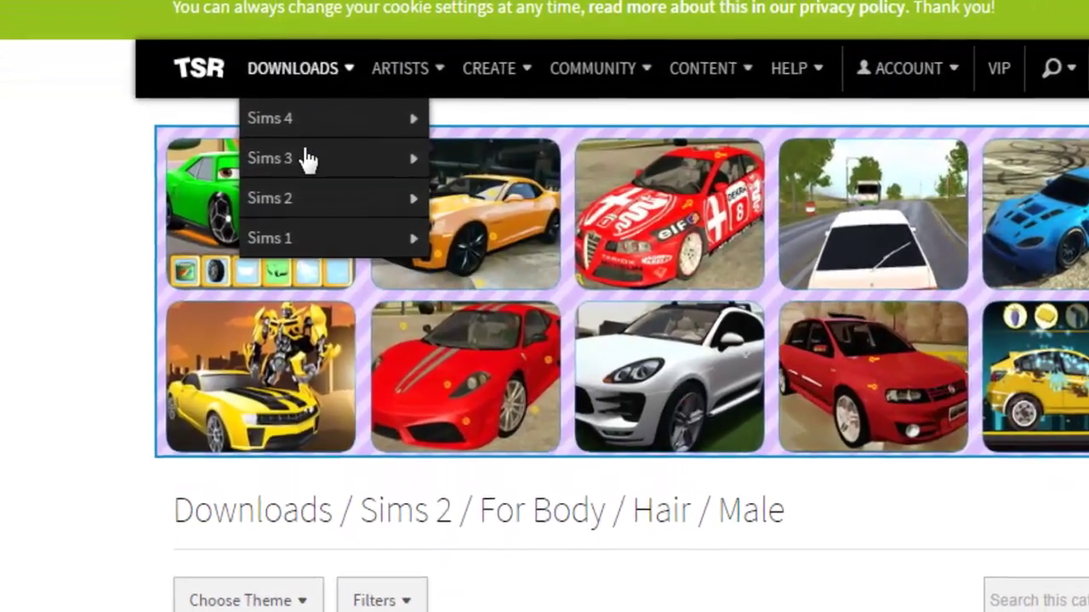
{"action": "mouse_move", "coordinate": [292, 174]}
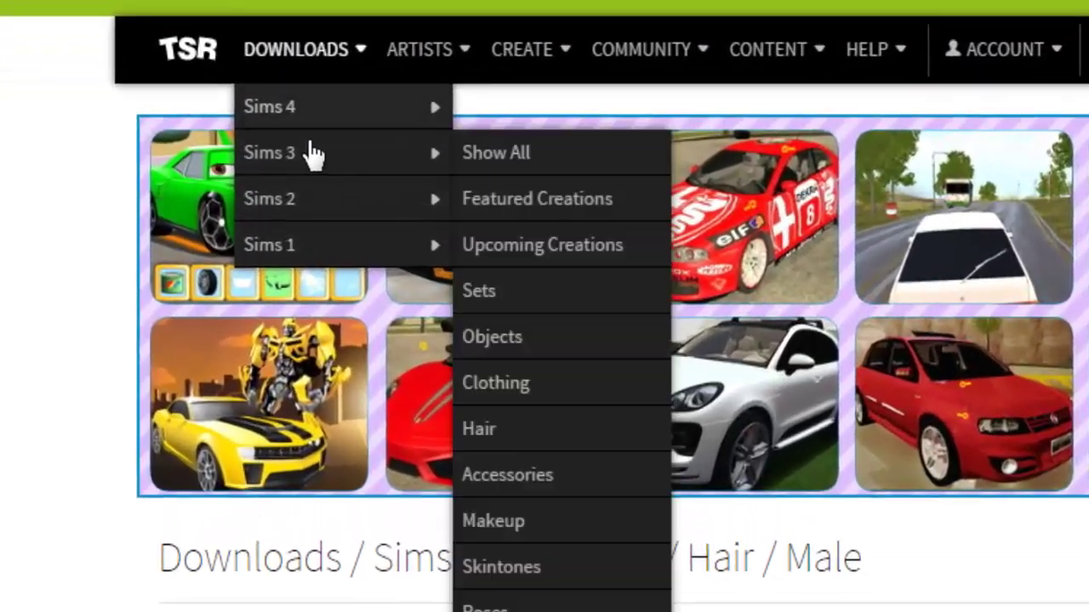
{"action": "mouse_move", "coordinate": [354, 110]}
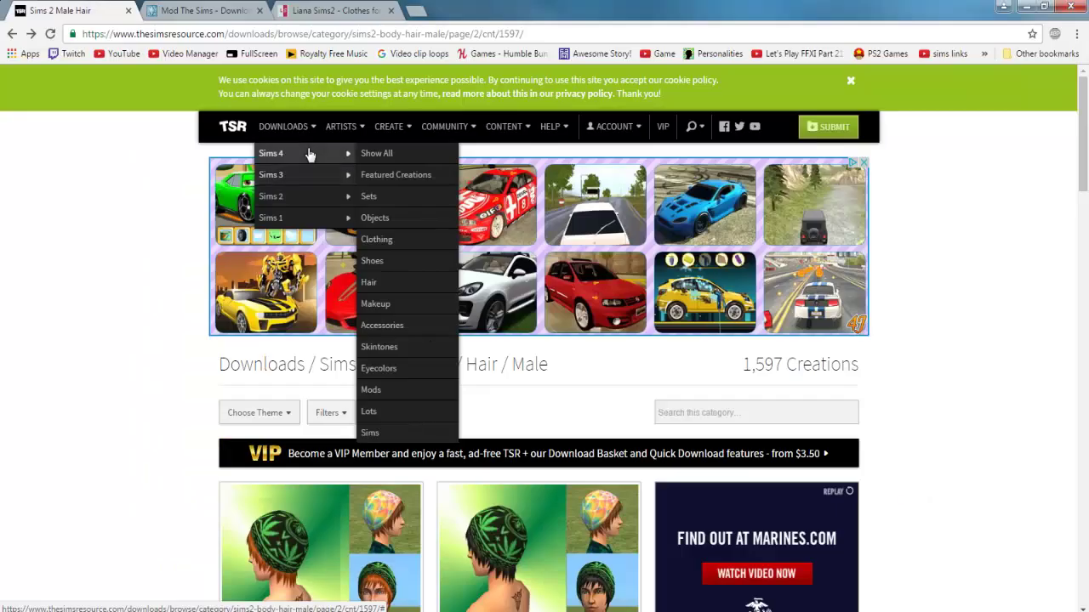
{"action": "mouse_move", "coordinate": [318, 199]}
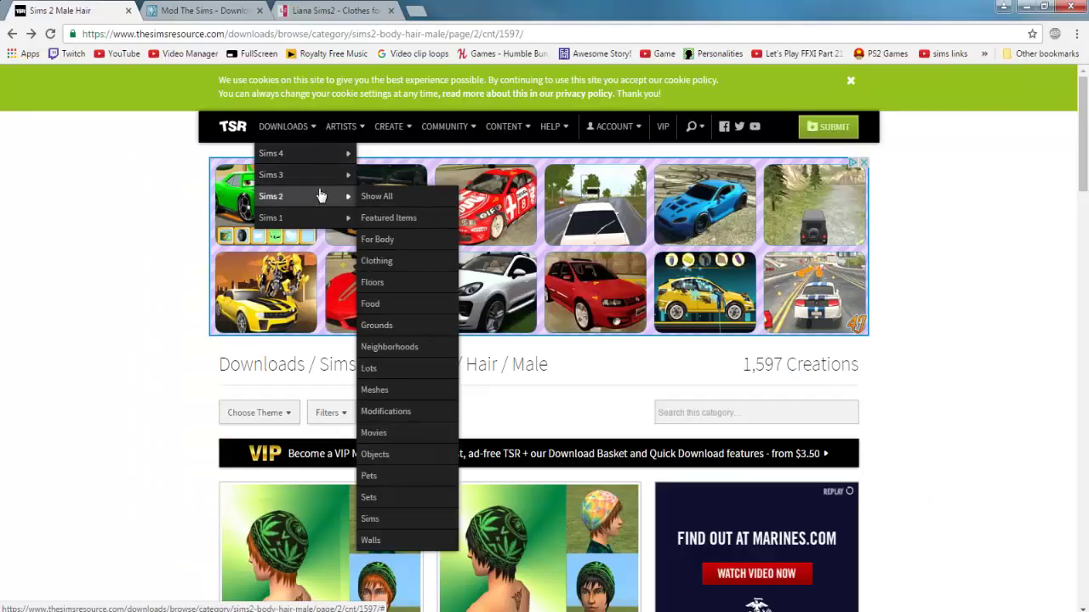
{"action": "scroll", "coordinate": [68, 223], "scroll_direction": "down", "scroll_amount": 3}
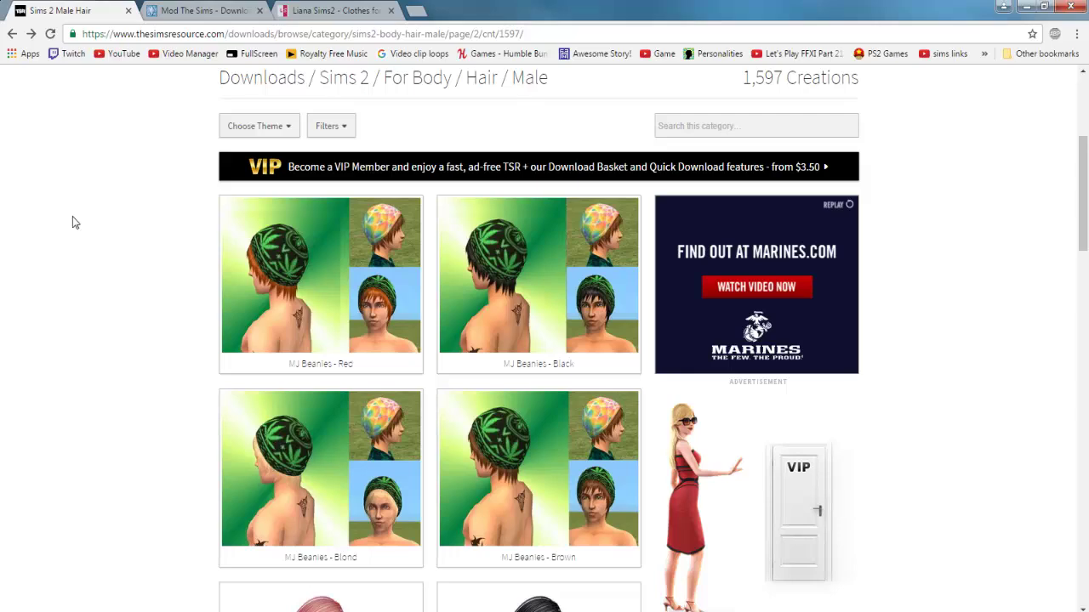
{"action": "scroll", "coordinate": [168, 237], "scroll_direction": "up", "scroll_amount": 2}
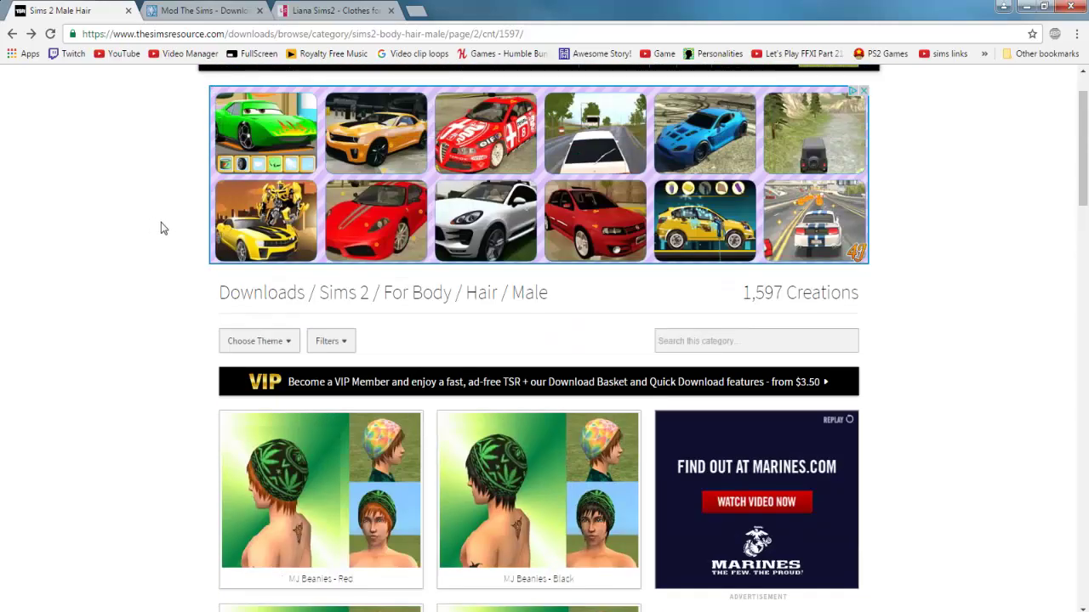
{"action": "left_click", "coordinate": [325, 342]}
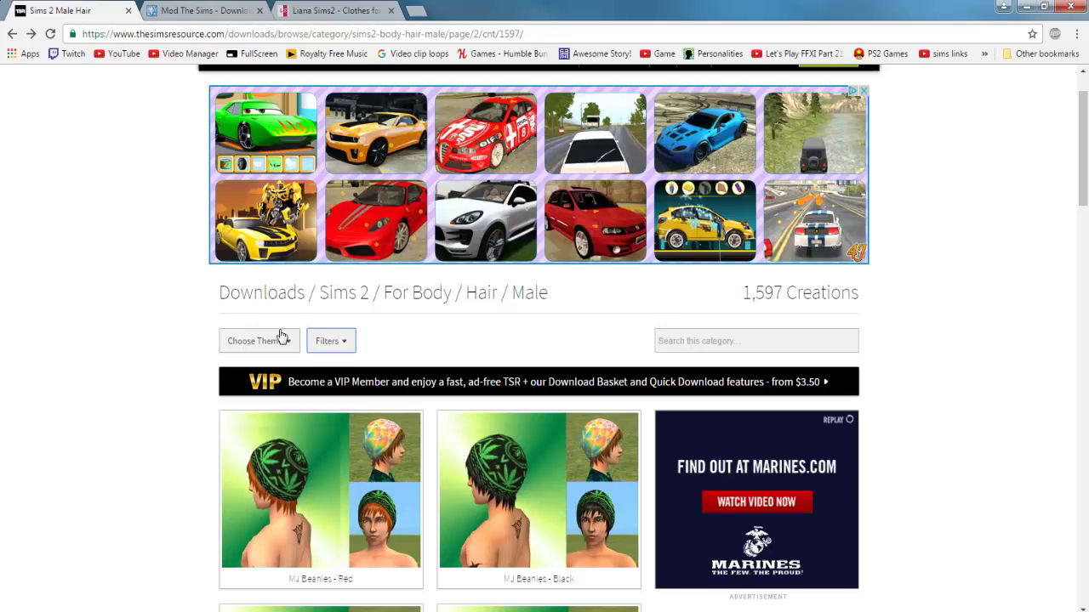
{"action": "left_click", "coordinate": [281, 341]}
Step: Scroll the listing down to the Skysims Hair 177 colour variant thumbnails
{"action": "scroll", "coordinate": [481, 282], "scroll_direction": "down", "scroll_amount": 2}
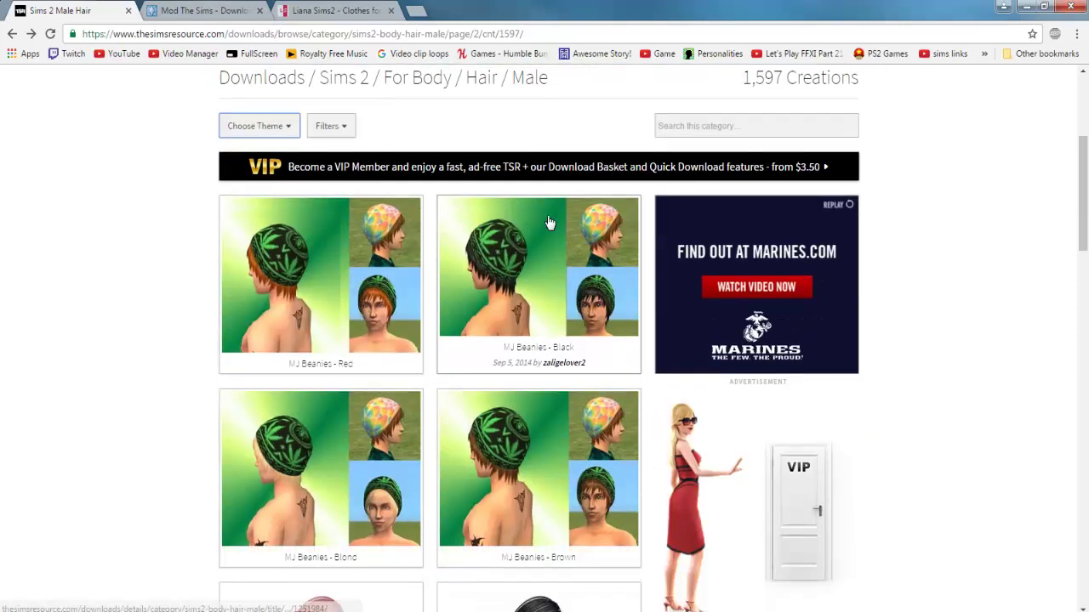
{"action": "scroll", "coordinate": [511, 213], "scroll_direction": "up", "scroll_amount": 1}
{"action": "scroll", "coordinate": [530, 231], "scroll_direction": "down", "scroll_amount": 3}
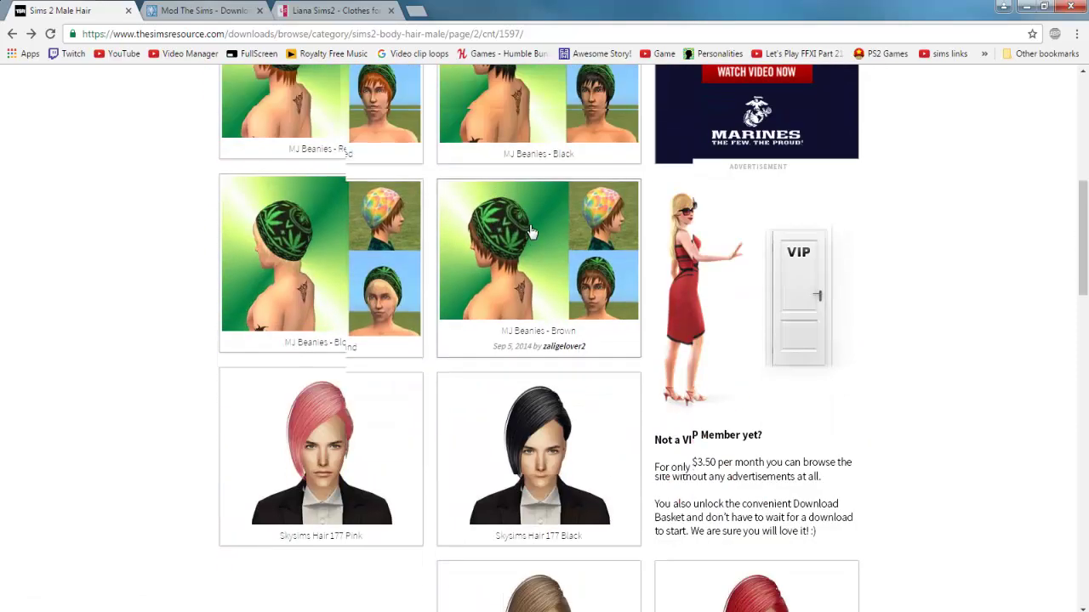
{"action": "scroll", "coordinate": [431, 300], "scroll_direction": "up", "scroll_amount": 4}
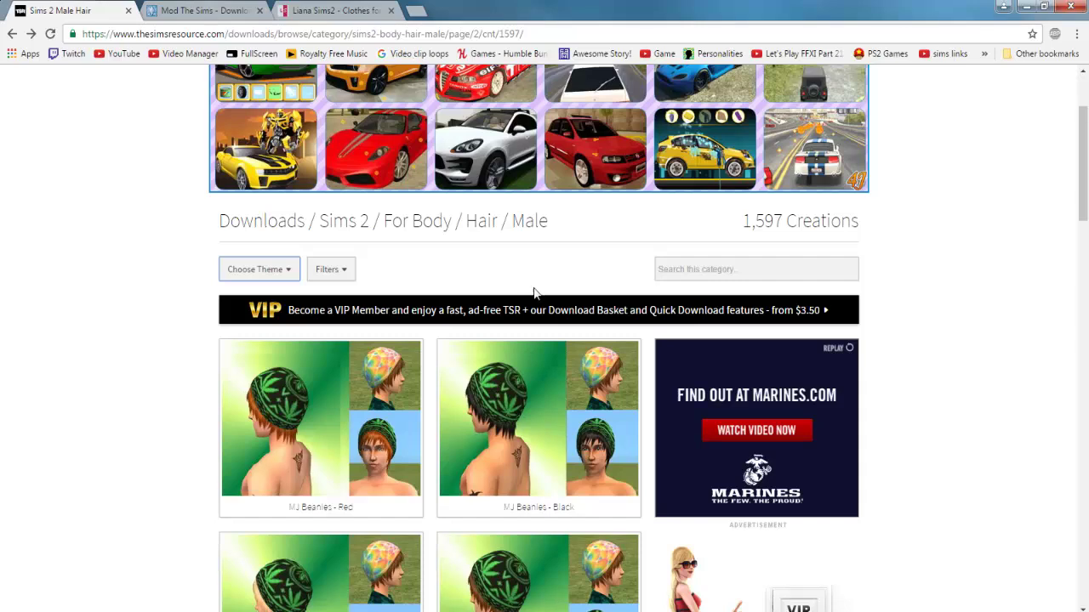
{"action": "scroll", "coordinate": [561, 312], "scroll_direction": "down", "scroll_amount": 7}
{"action": "scroll", "coordinate": [551, 304], "scroll_direction": "down", "scroll_amount": 3}
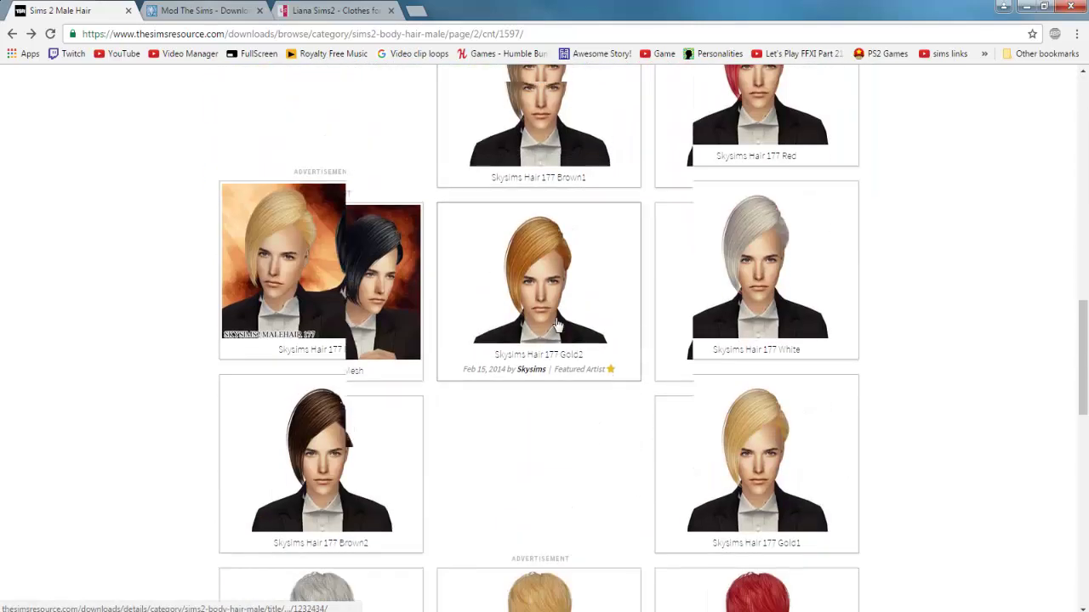
{"action": "scroll", "coordinate": [557, 336], "scroll_direction": "up", "scroll_amount": 4}
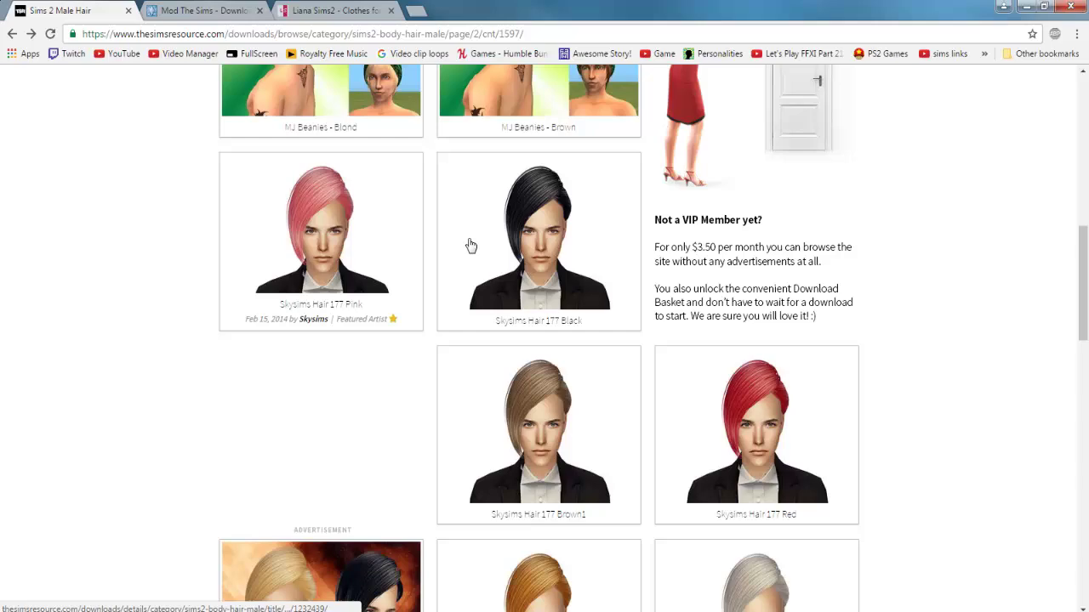
{"action": "scroll", "coordinate": [528, 264], "scroll_direction": "down", "scroll_amount": 3}
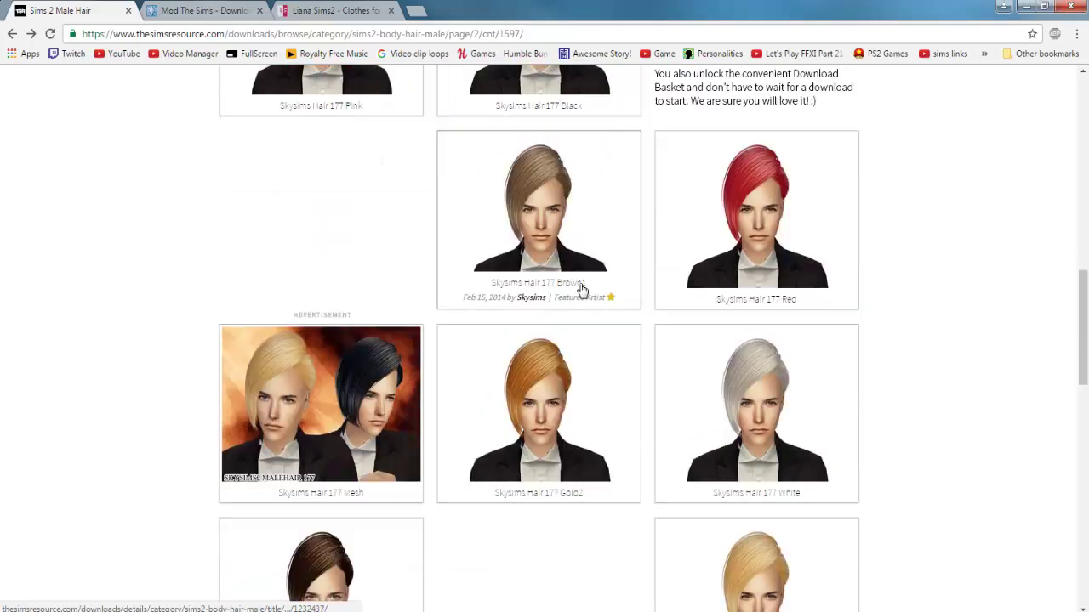
{"action": "scroll", "coordinate": [498, 274], "scroll_direction": "up", "scroll_amount": 2}
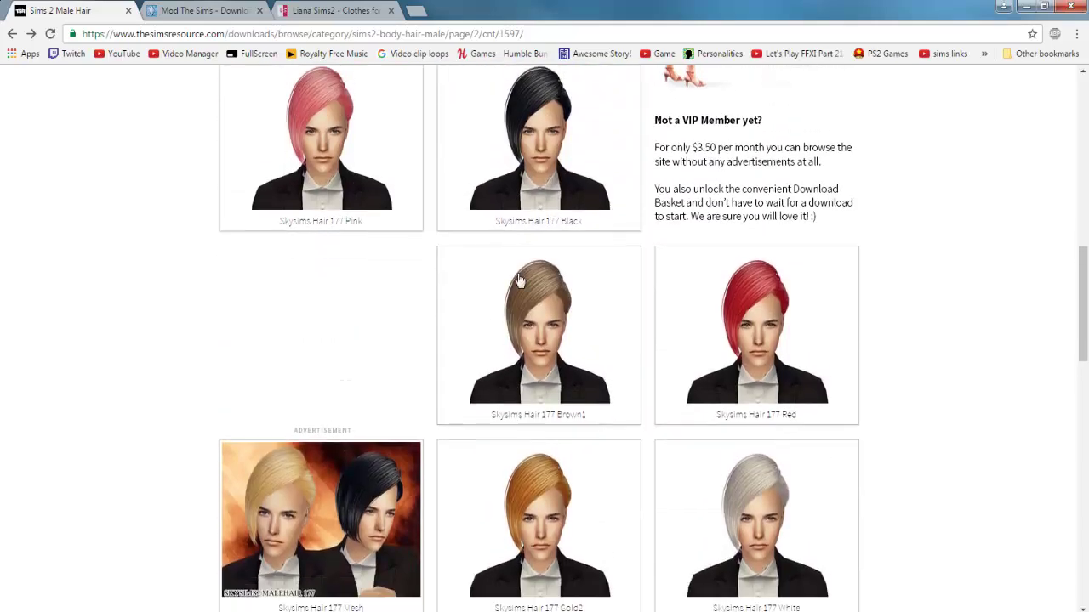
{"action": "scroll", "coordinate": [414, 360], "scroll_direction": "down", "scroll_amount": 2}
{"action": "scroll", "coordinate": [669, 287], "scroll_direction": "up", "scroll_amount": 2}
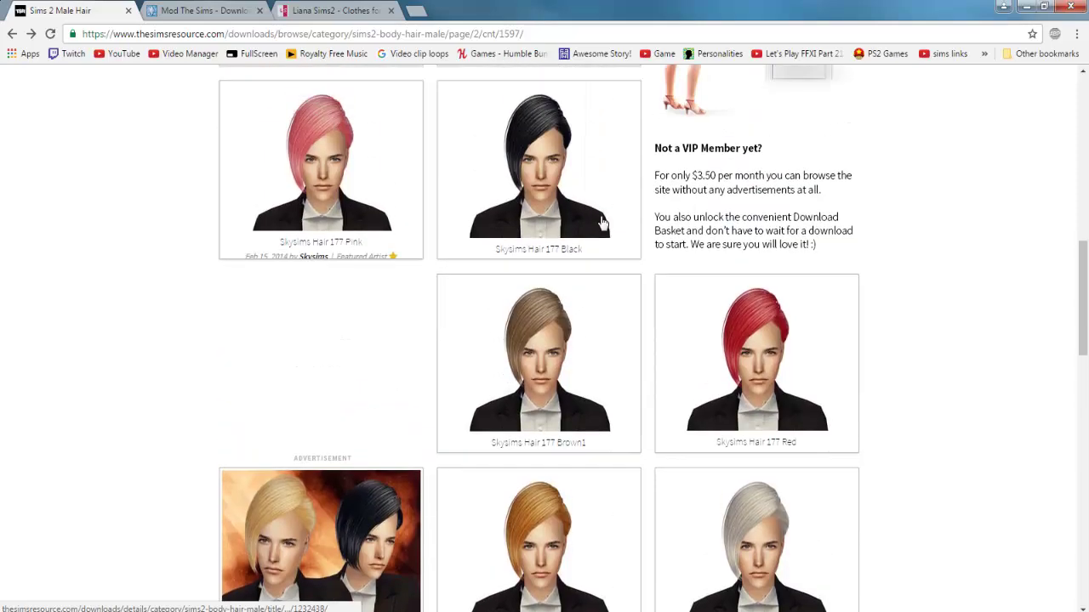
{"action": "scroll", "coordinate": [554, 345], "scroll_direction": "down", "scroll_amount": 3}
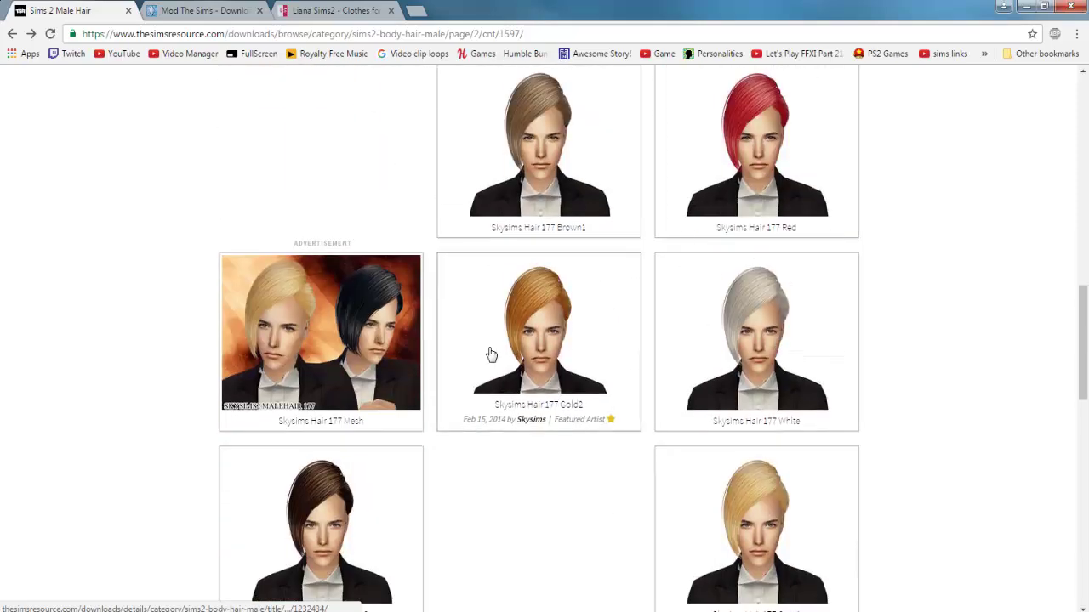
{"action": "scroll", "coordinate": [489, 355], "scroll_direction": "down", "scroll_amount": 2}
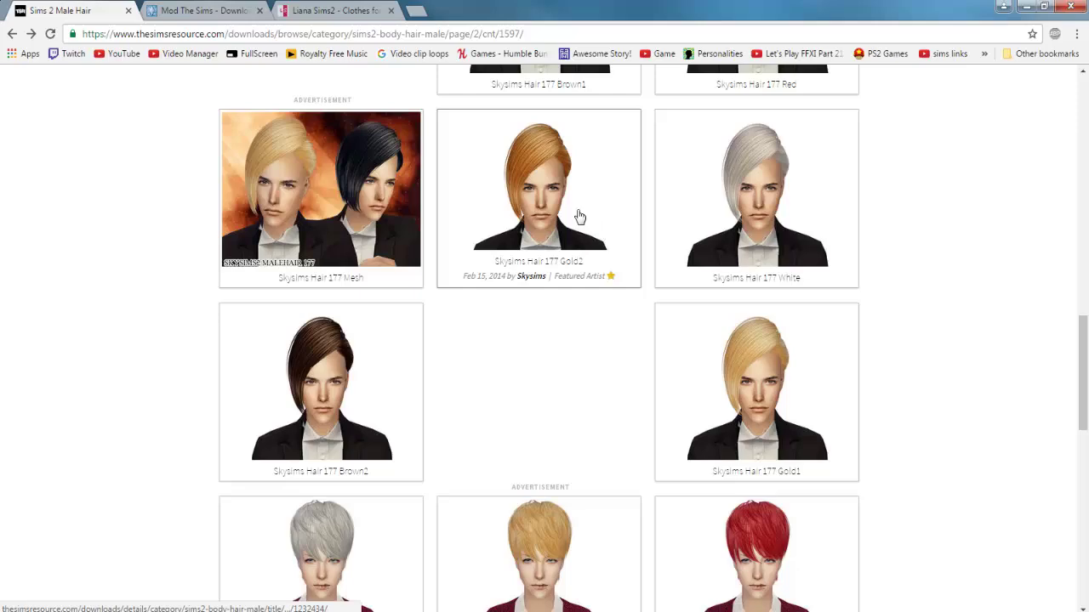
{"action": "scroll", "coordinate": [576, 214], "scroll_direction": "up", "scroll_amount": 4}
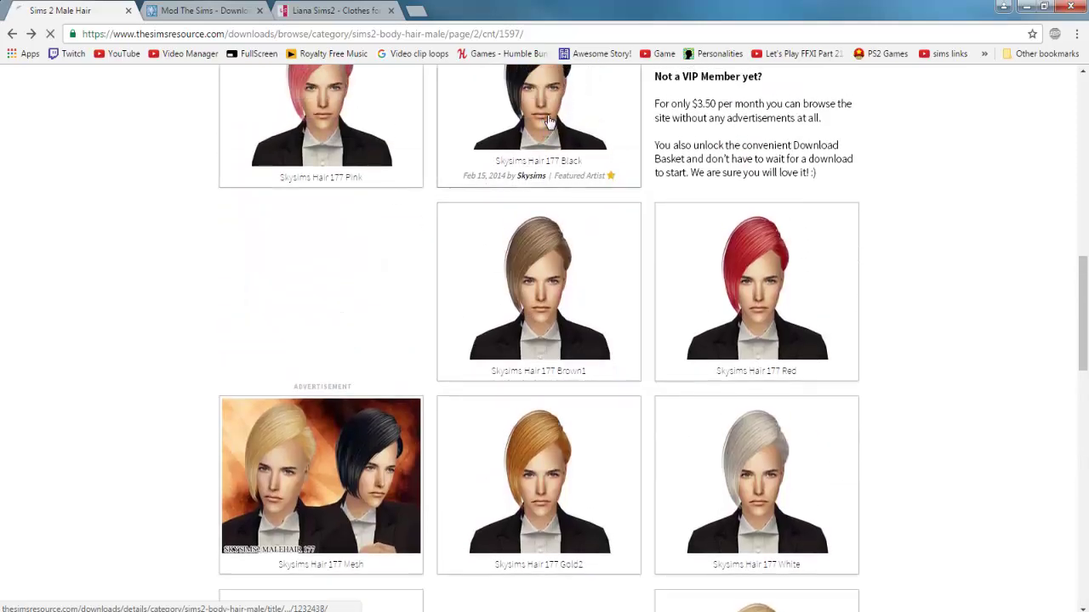
Step: Open the Skysims Hair 177 Black details page and show the whole set
{"action": "left_click", "coordinate": [566, 144]}
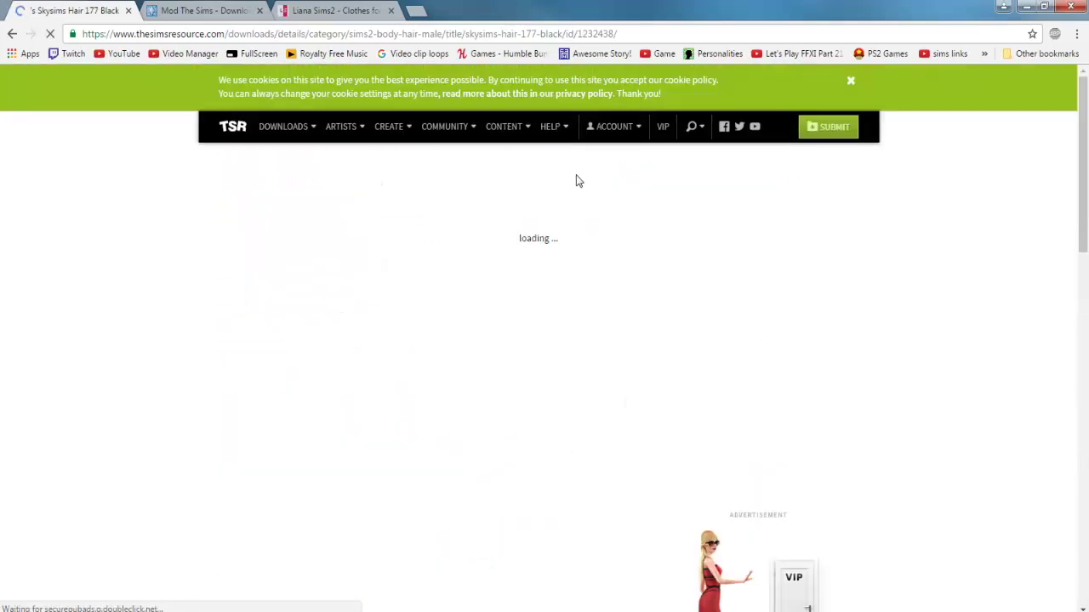
{"action": "scroll", "coordinate": [340, 359], "scroll_direction": "down", "scroll_amount": 5}
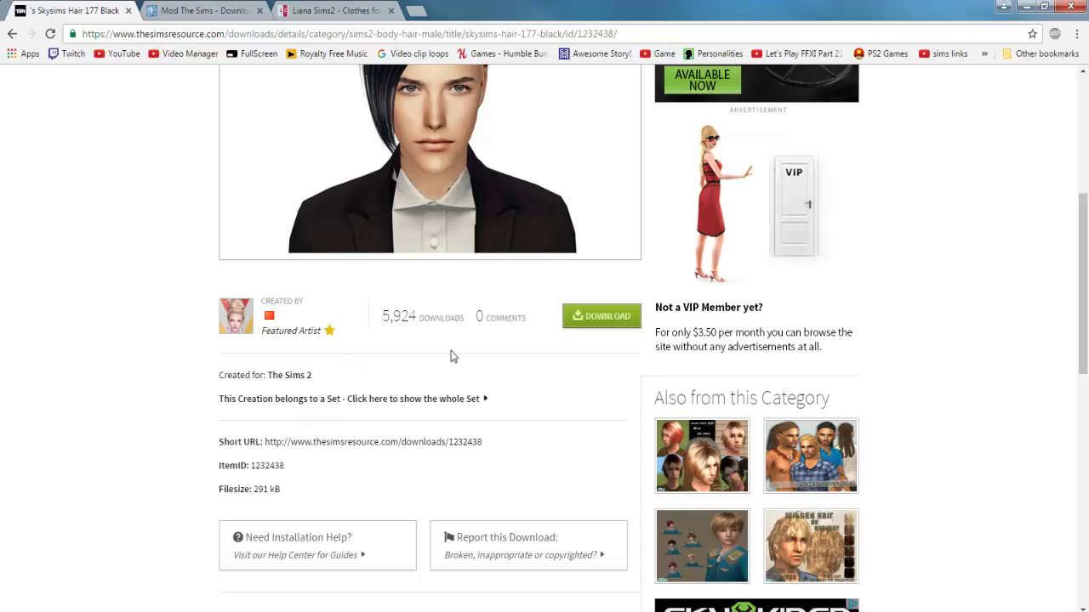
{"action": "scroll", "coordinate": [396, 360], "scroll_direction": "up", "scroll_amount": 1}
{"action": "scroll", "coordinate": [318, 275], "scroll_direction": "up", "scroll_amount": 1}
{"action": "scroll", "coordinate": [394, 343], "scroll_direction": "down", "scroll_amount": 2}
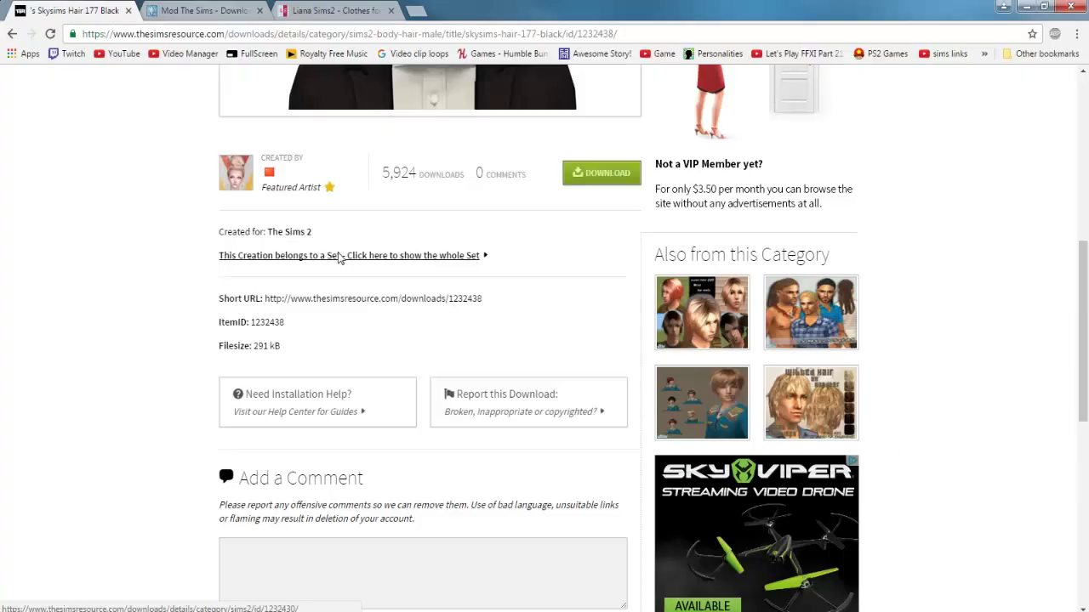
{"action": "left_click", "coordinate": [456, 311]}
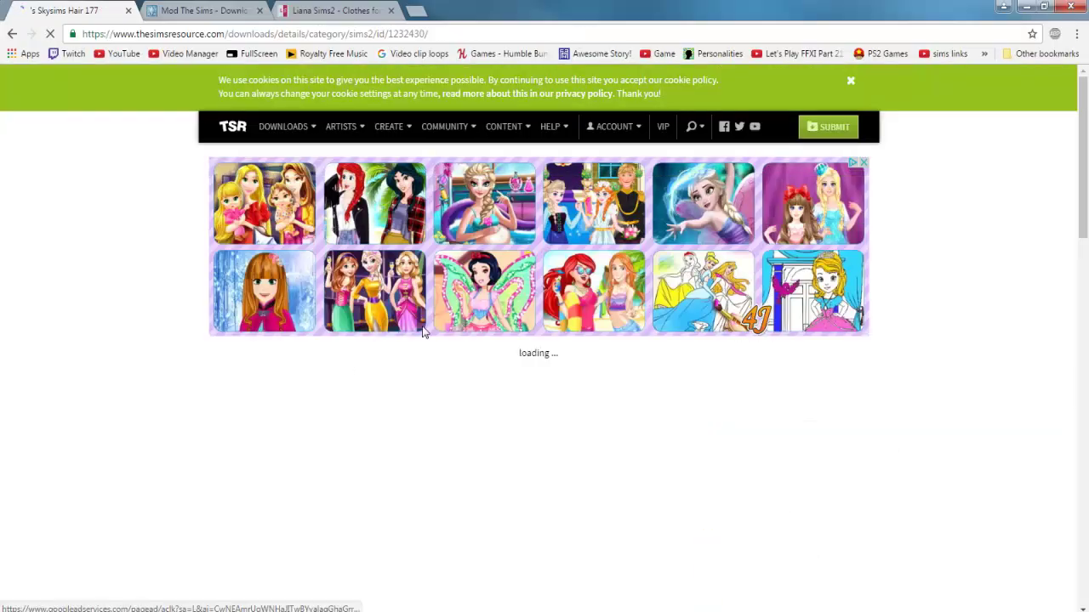
Step: Download the full set as Skysims Hair 177.zip and open it in WinRAR, dismissing the trial notice
{"action": "scroll", "coordinate": [406, 296], "scroll_direction": "down", "scroll_amount": 2}
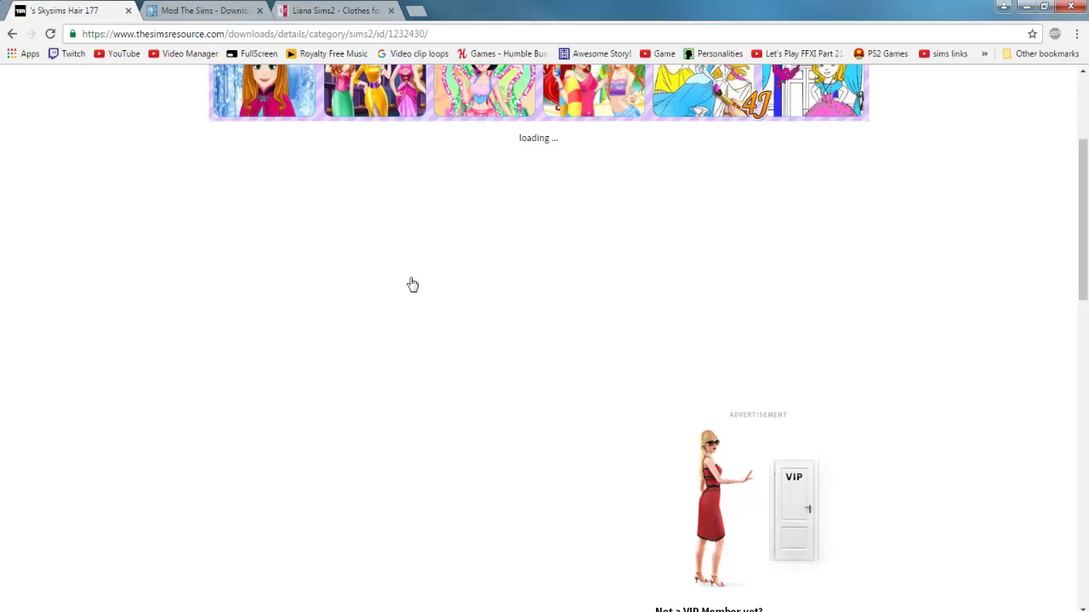
{"action": "scroll", "coordinate": [452, 316], "scroll_direction": "down", "scroll_amount": 1}
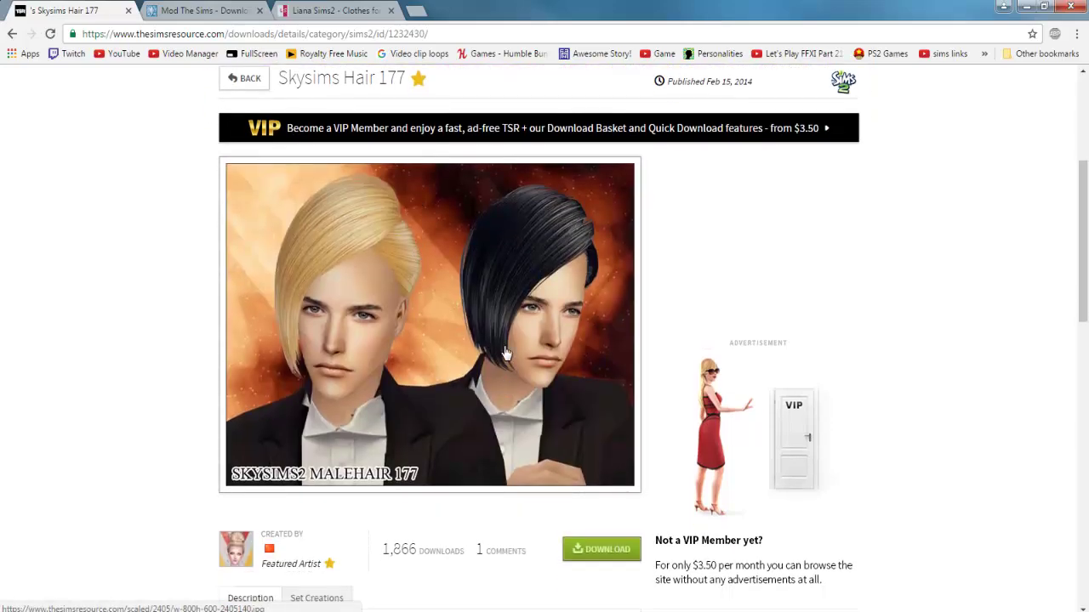
{"action": "scroll", "coordinate": [505, 353], "scroll_direction": "down", "scroll_amount": 2}
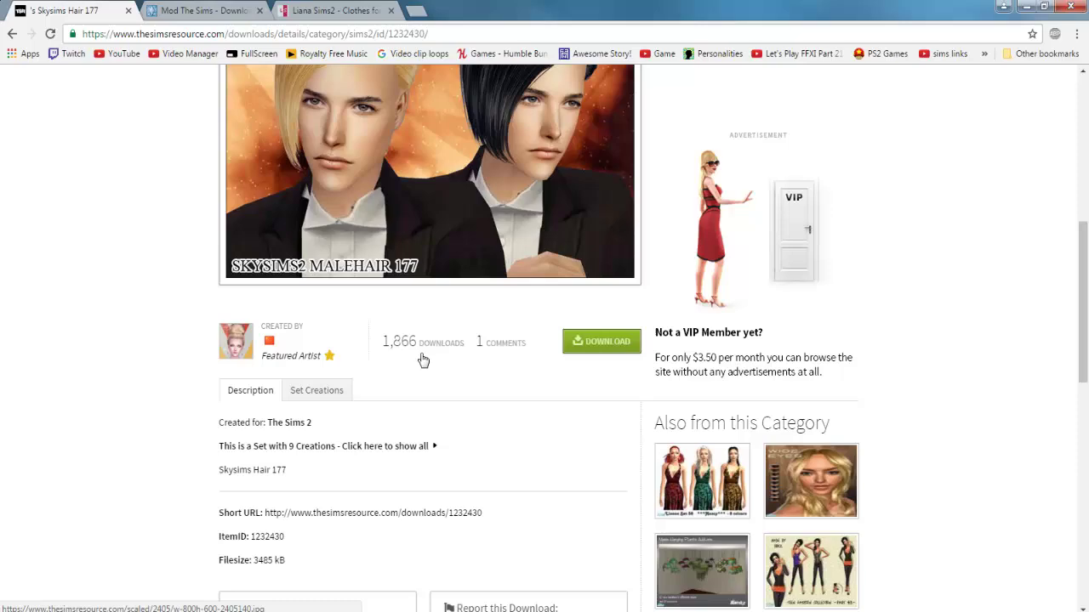
{"action": "scroll", "coordinate": [432, 384], "scroll_direction": "down", "scroll_amount": 3}
{"action": "scroll", "coordinate": [432, 384], "scroll_direction": "up", "scroll_amount": 2}
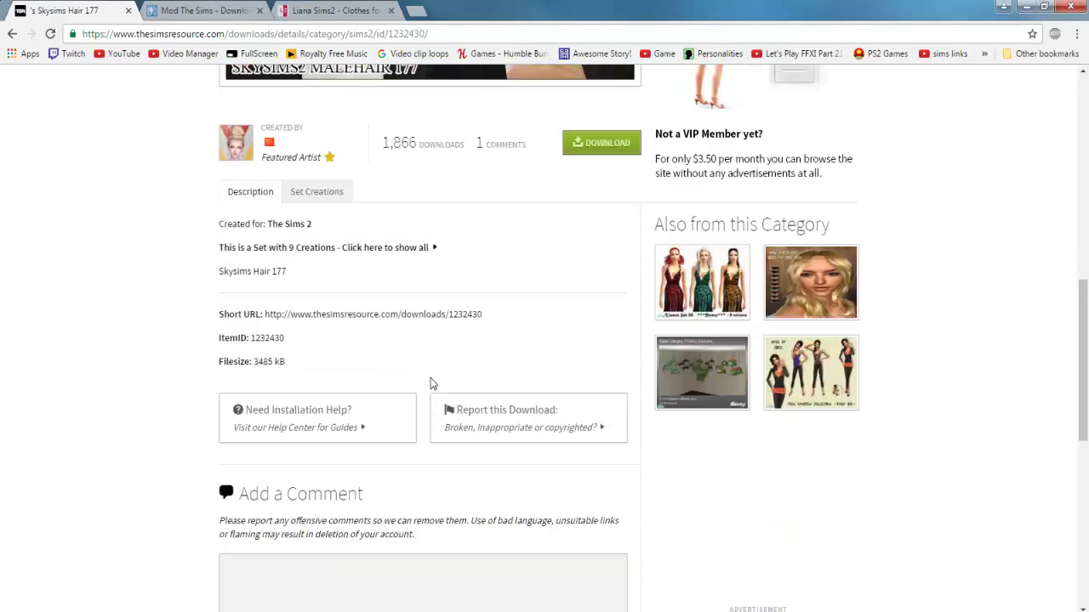
{"action": "scroll", "coordinate": [466, 333], "scroll_direction": "up", "scroll_amount": 2}
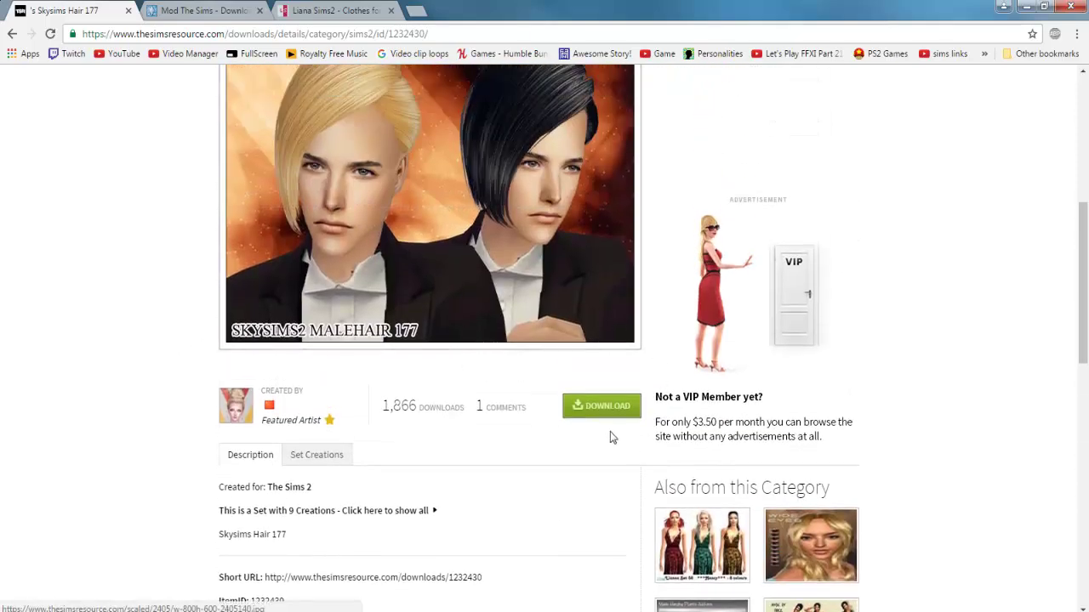
{"action": "left_click", "coordinate": [605, 399]}
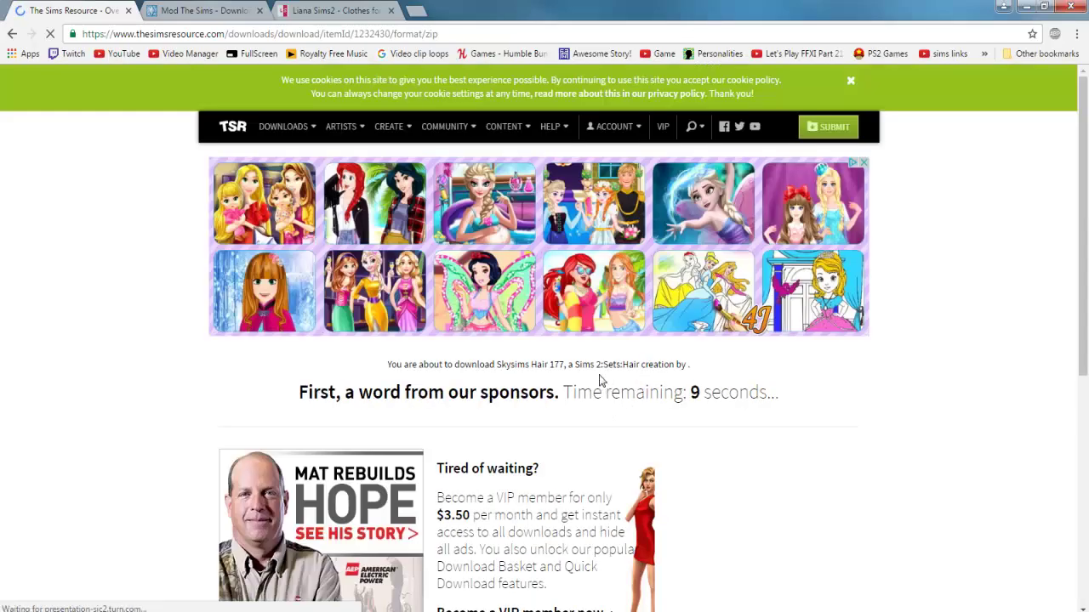
{"action": "scroll", "coordinate": [882, 310], "scroll_direction": "down", "scroll_amount": 3}
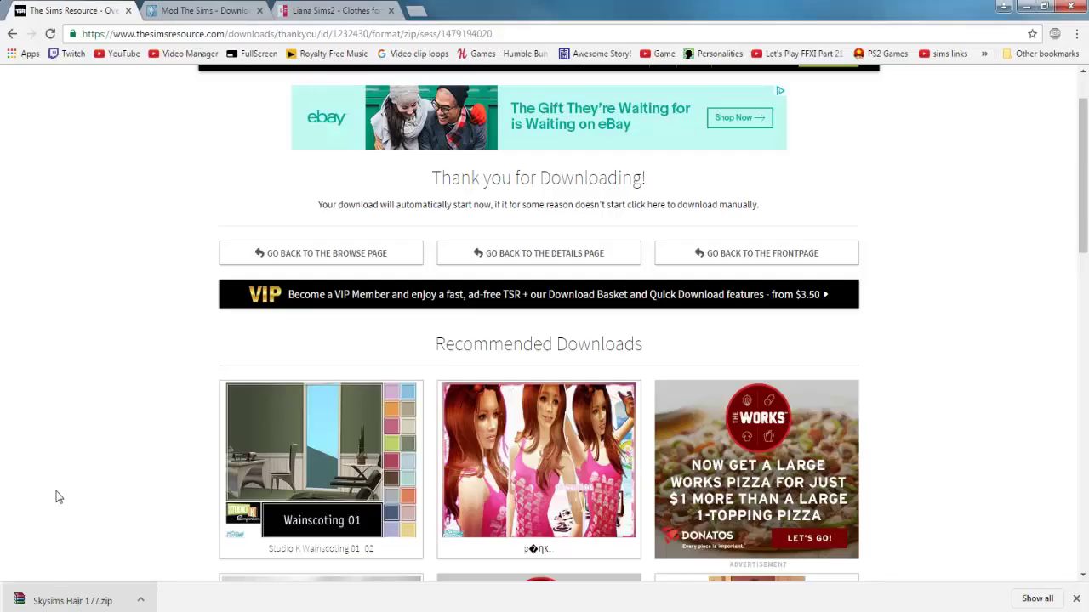
{"action": "left_click", "coordinate": [98, 601]}
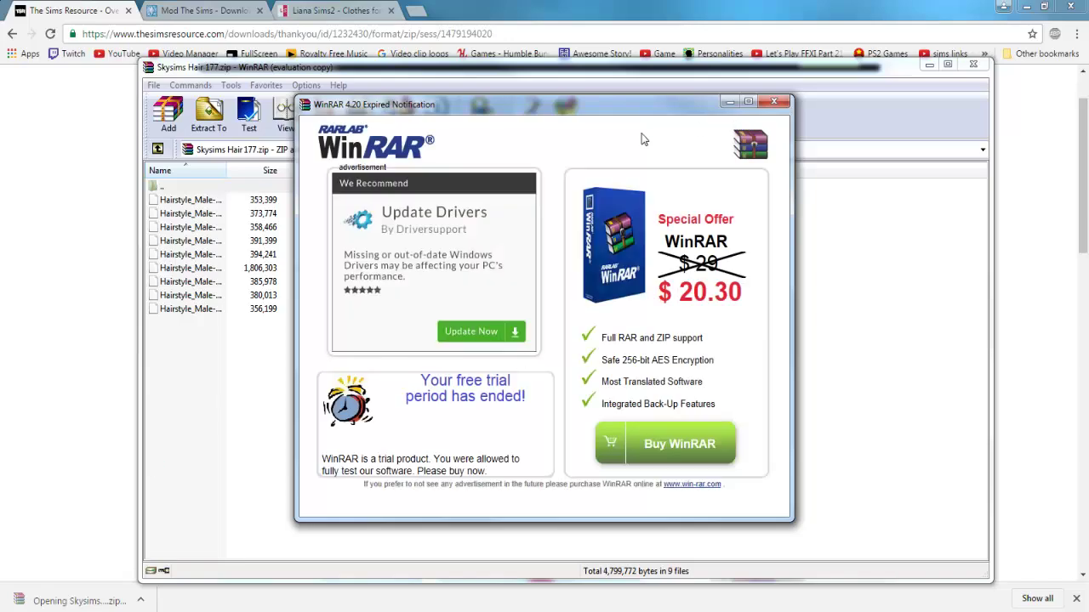
{"action": "left_click", "coordinate": [780, 107]}
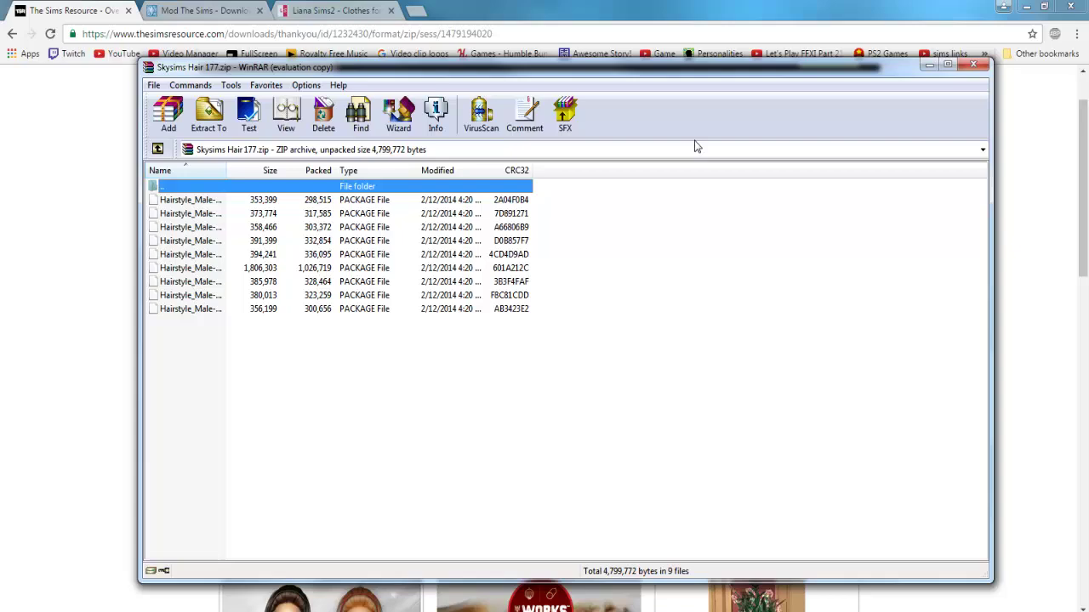
Step: Box-select the nine Hairstyle .package files in the Skysims Hair 177 archive
{"action": "mouse_move", "coordinate": [344, 339]}
{"action": "left_mouse_down"}
{"action": "mouse_move", "coordinate": [317, 312]}
{"action": "mouse_move", "coordinate": [324, 344]}
{"action": "left_mouse_up"}
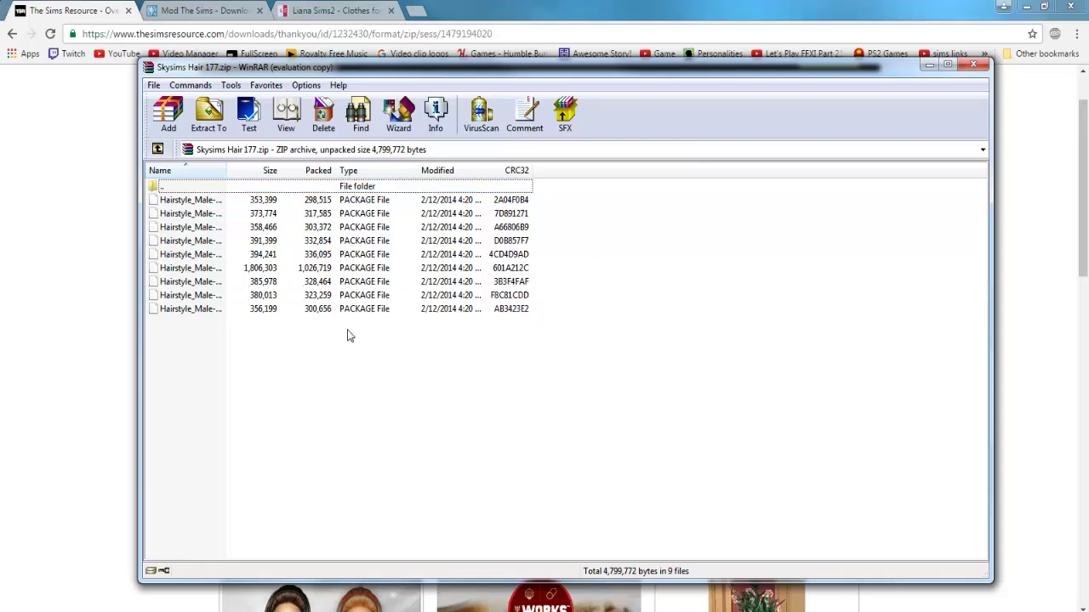
{"action": "left_click_drag", "start_coordinate": [342, 336], "coordinate": [279, 201]}
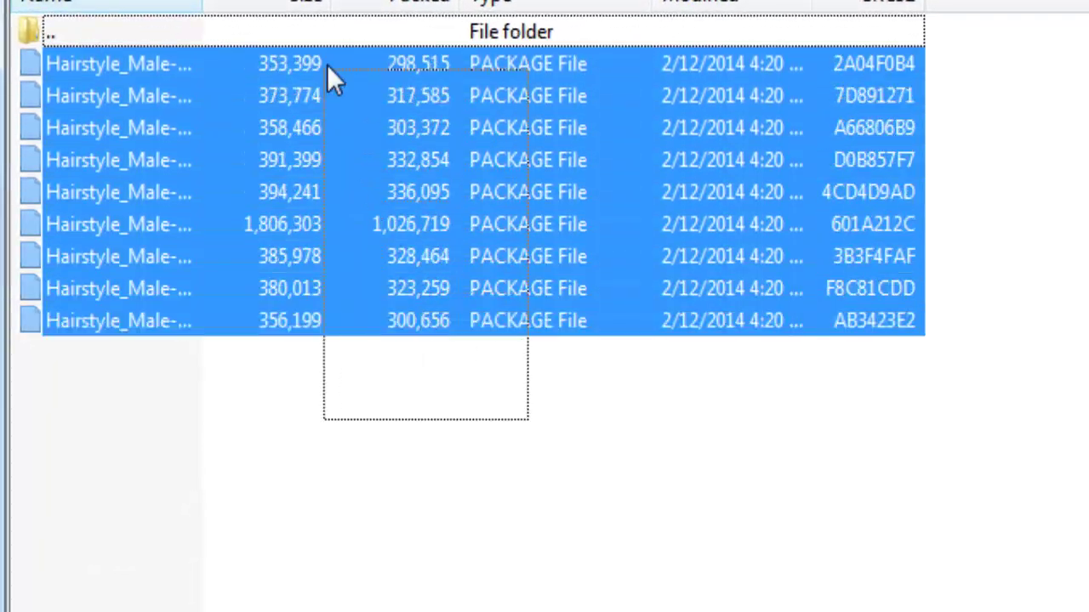
{"action": "left_click_drag", "start_coordinate": [326, 65], "coordinate": [327, 65]}
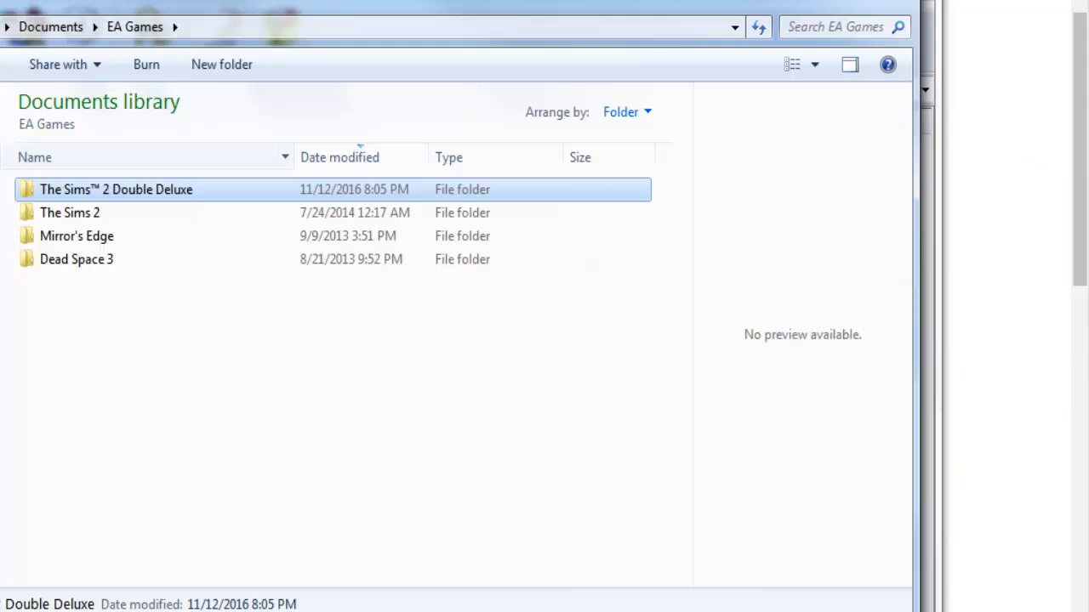
Step: Check The Sims 2 folder, go back to EA Games, and open The Sims™ 2 Double Deluxe
{"action": "double_click", "coordinate": [141, 215]}
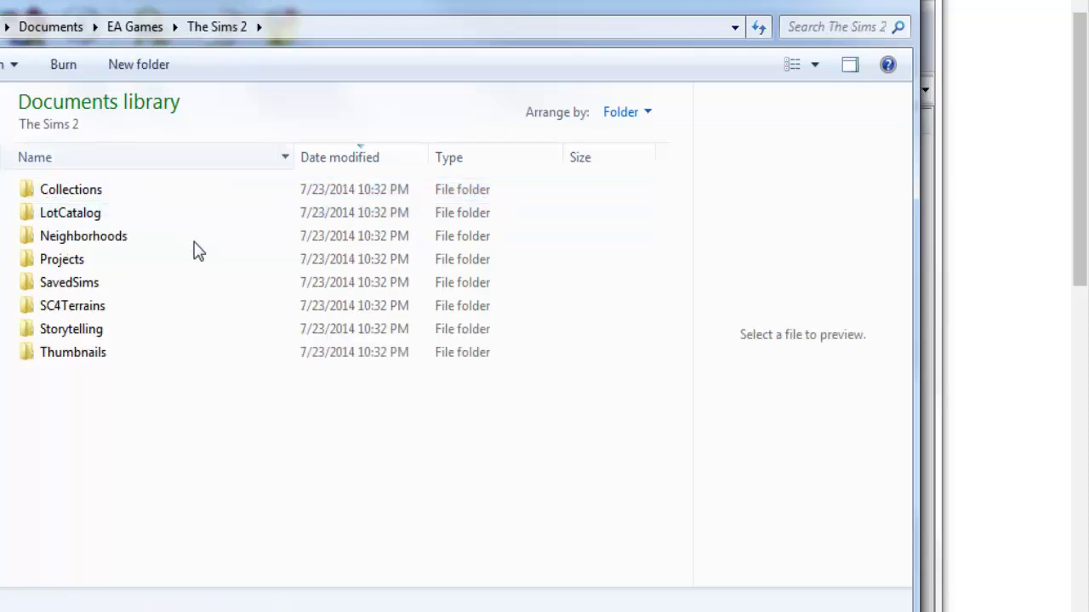
{"action": "key", "text": "BackSpace"}
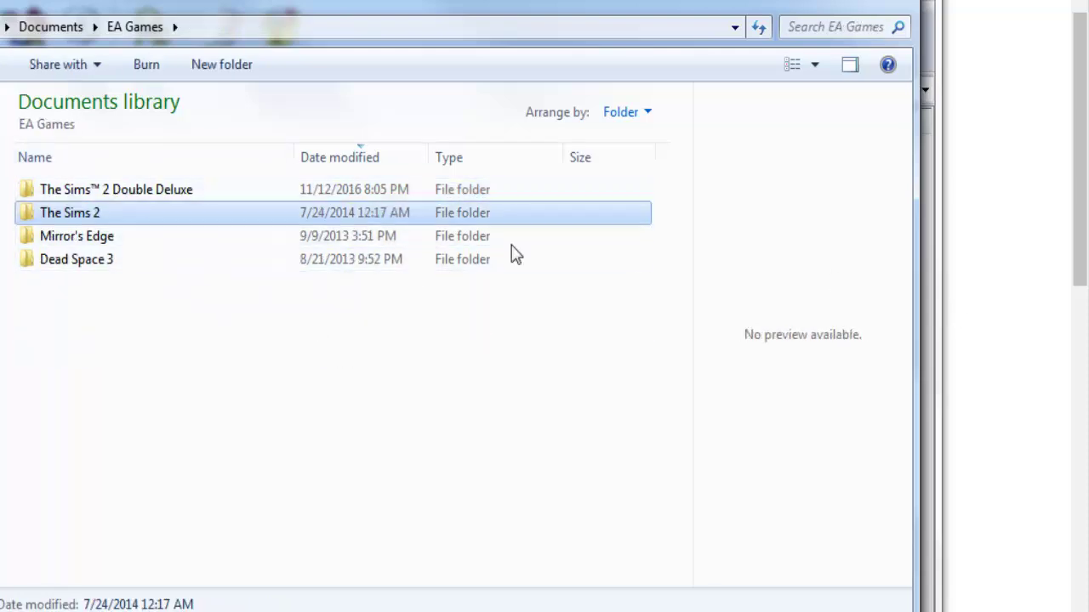
{"action": "double_click", "coordinate": [222, 191]}
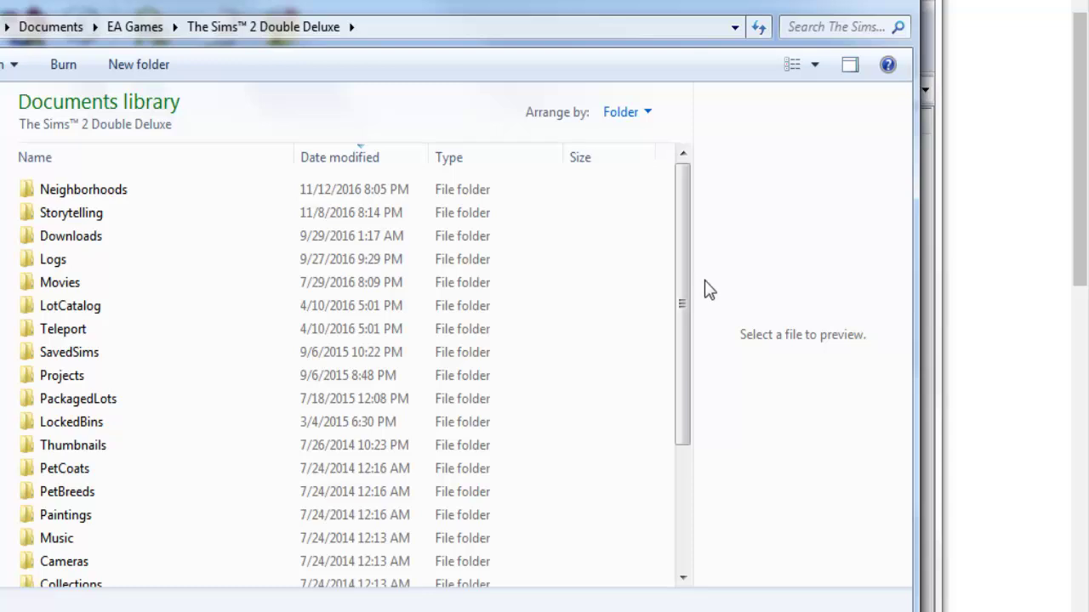
Step: Dismiss the folder's context menu without choosing and select the Downloads folder
{"action": "left_click_drag", "start_coordinate": [686, 261], "coordinate": [662, 245]}
{"action": "right_click", "coordinate": [662, 242]}
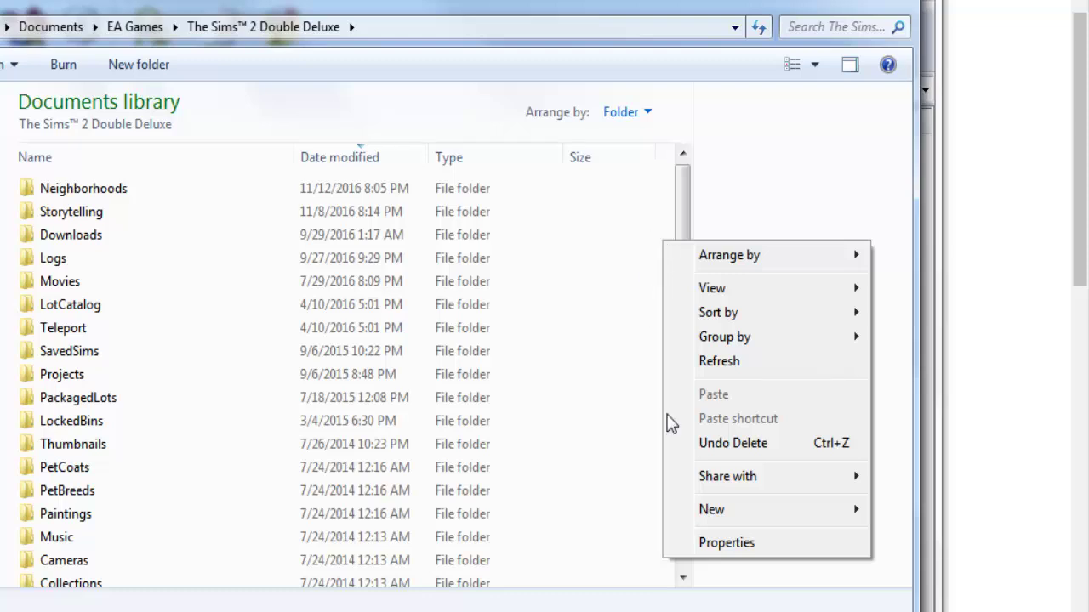
{"action": "mouse_move", "coordinate": [738, 508]}
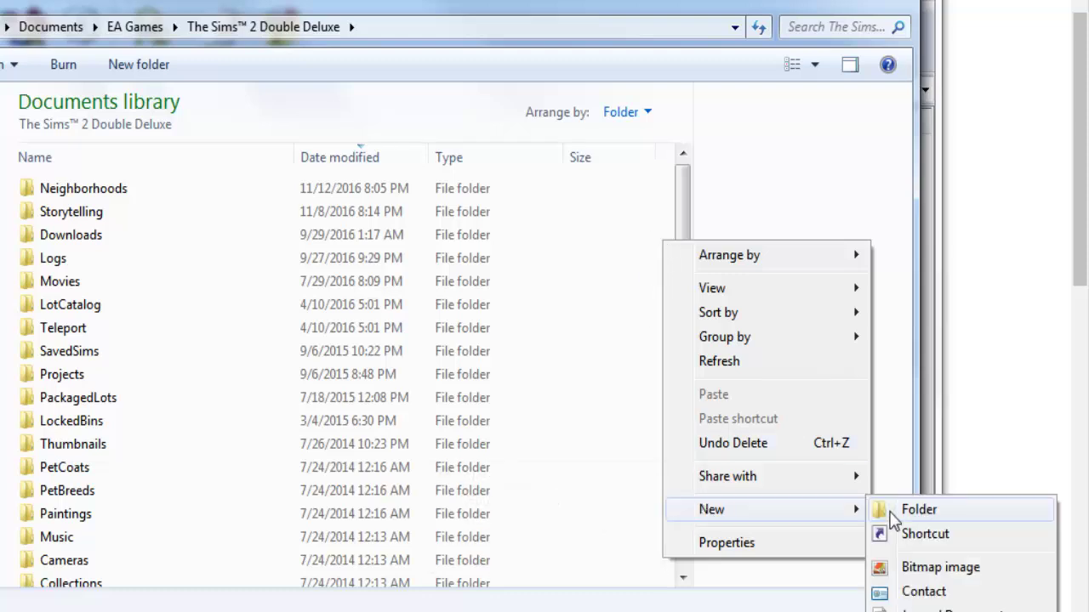
{"action": "left_click", "coordinate": [649, 216]}
{"action": "left_click", "coordinate": [174, 221]}
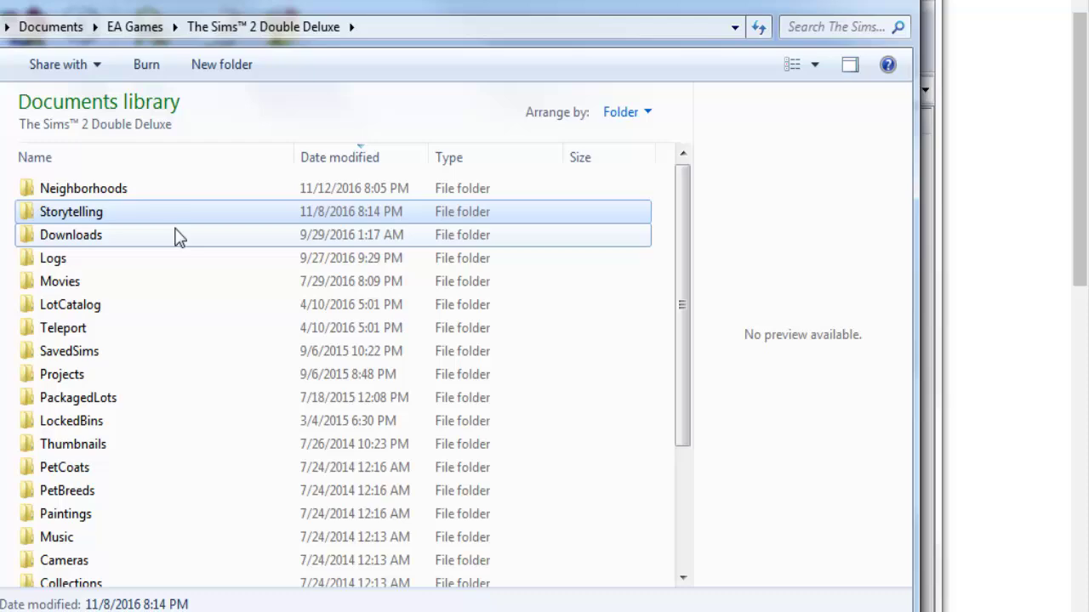
{"action": "left_click", "coordinate": [102, 242]}
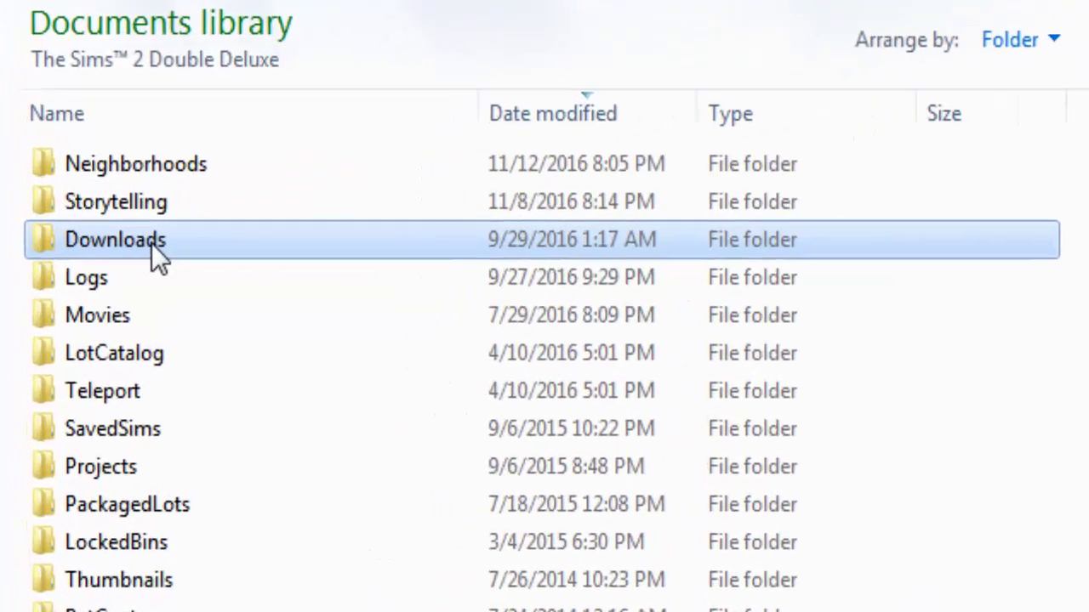
{"action": "mouse_move", "coordinate": [176, 238]}
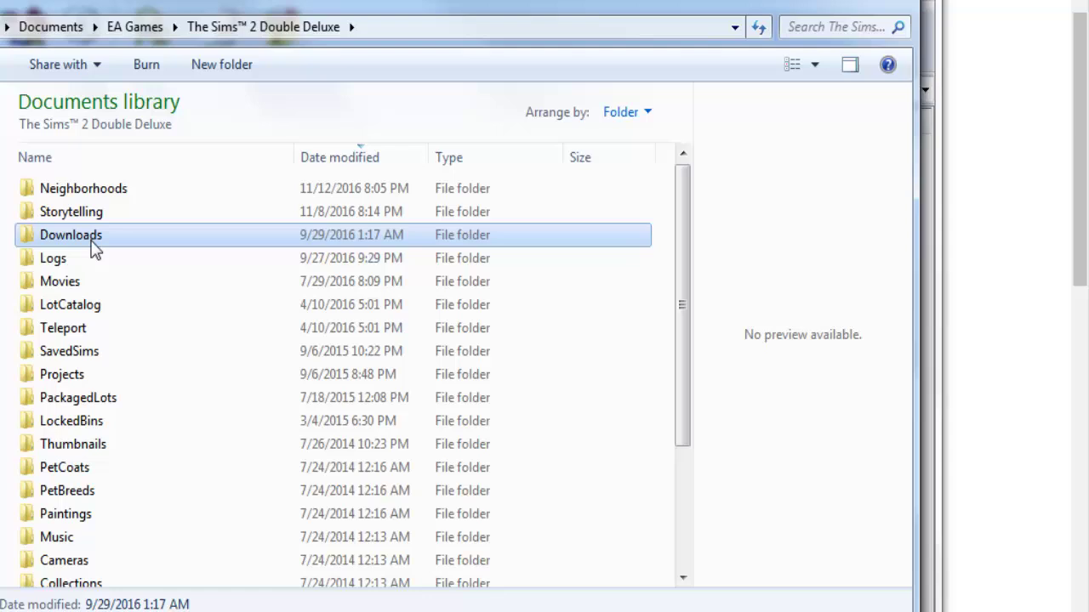
{"action": "mouse_move", "coordinate": [137, 243]}
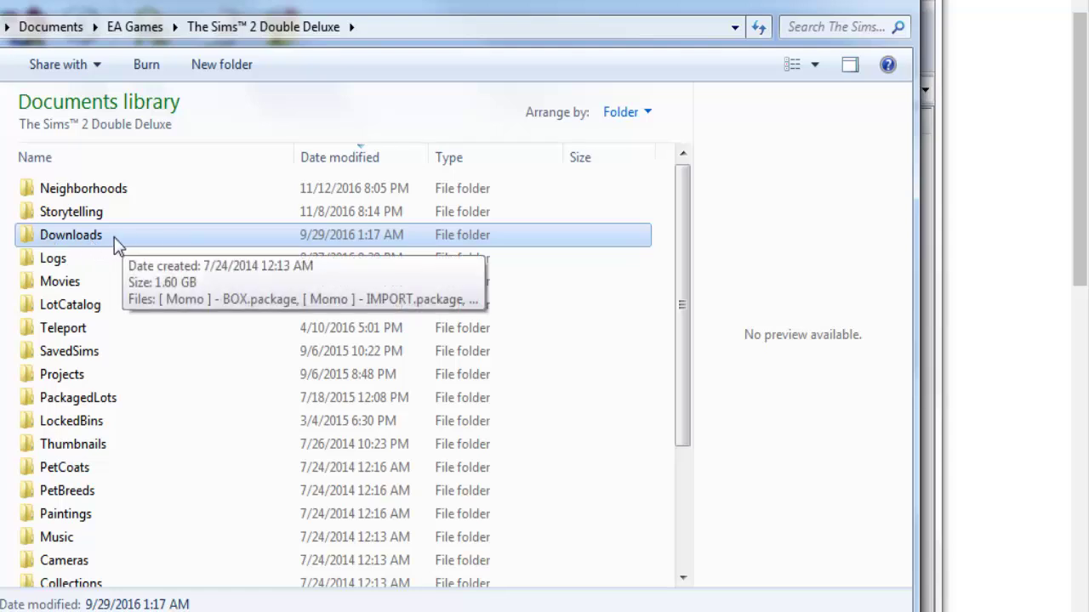
Step: Open the Downloads folder and scroll through its existing PACKAGE files
{"action": "double_click", "coordinate": [116, 243]}
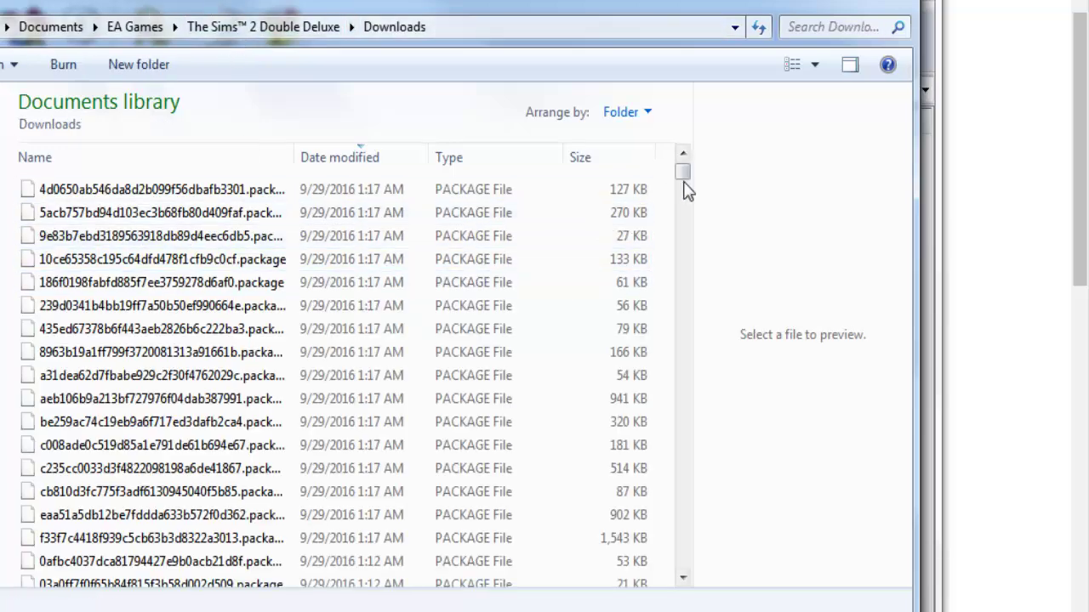
{"action": "left_click_drag", "start_coordinate": [685, 175], "coordinate": [683, 143]}
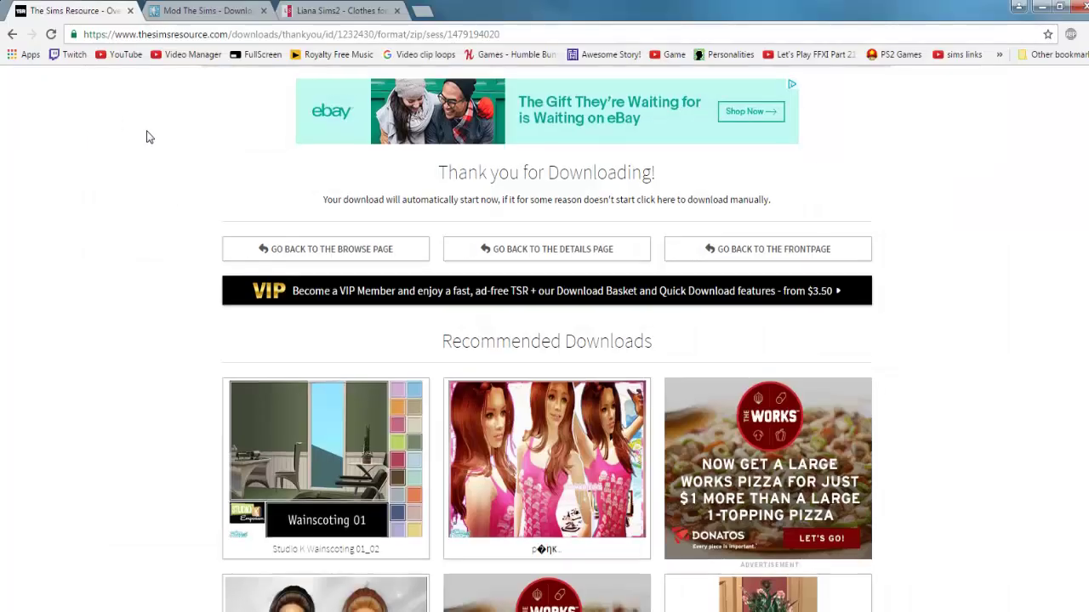
Step: Switch to the Mod The Sims tab showing the Sims 2 Game Mods listing of 1351 items
{"action": "scroll", "coordinate": [150, 123], "scroll_direction": "down", "scroll_amount": 4}
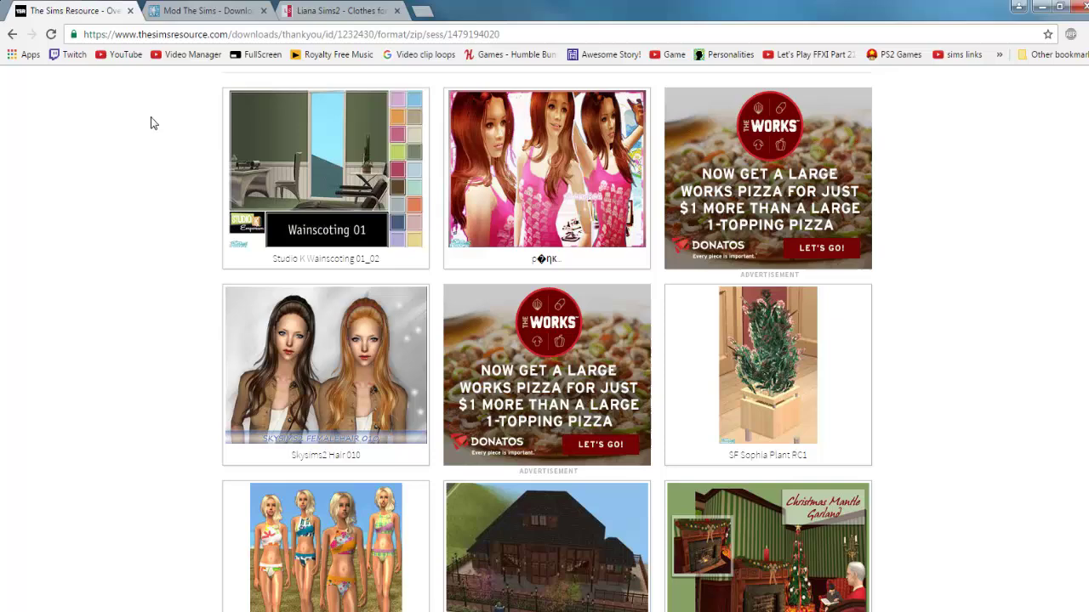
{"action": "scroll", "coordinate": [133, 174], "scroll_direction": "up", "scroll_amount": 2}
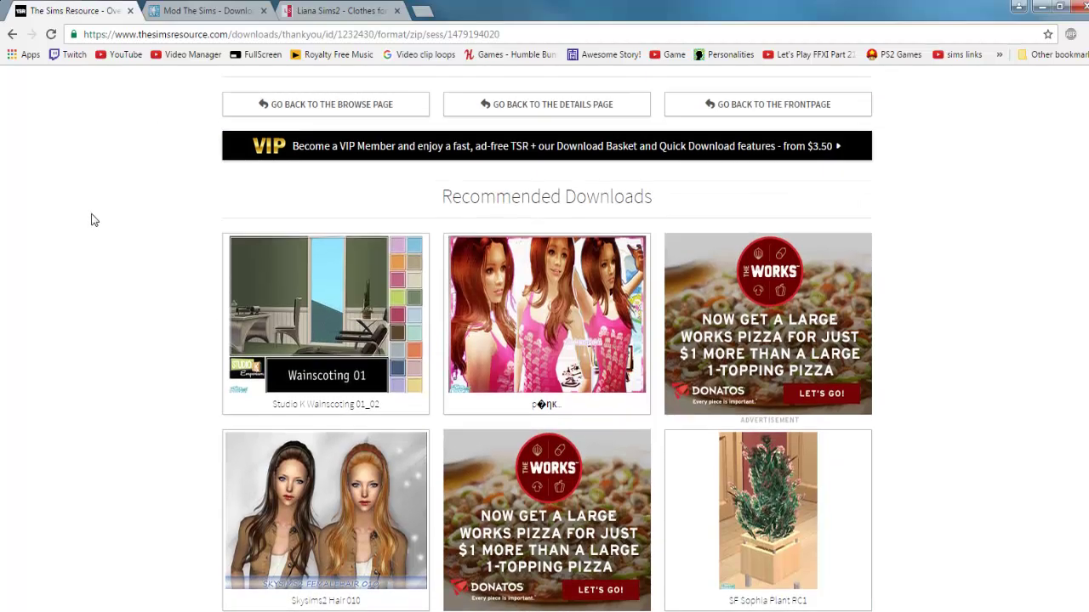
{"action": "scroll", "coordinate": [102, 237], "scroll_direction": "down", "scroll_amount": 2}
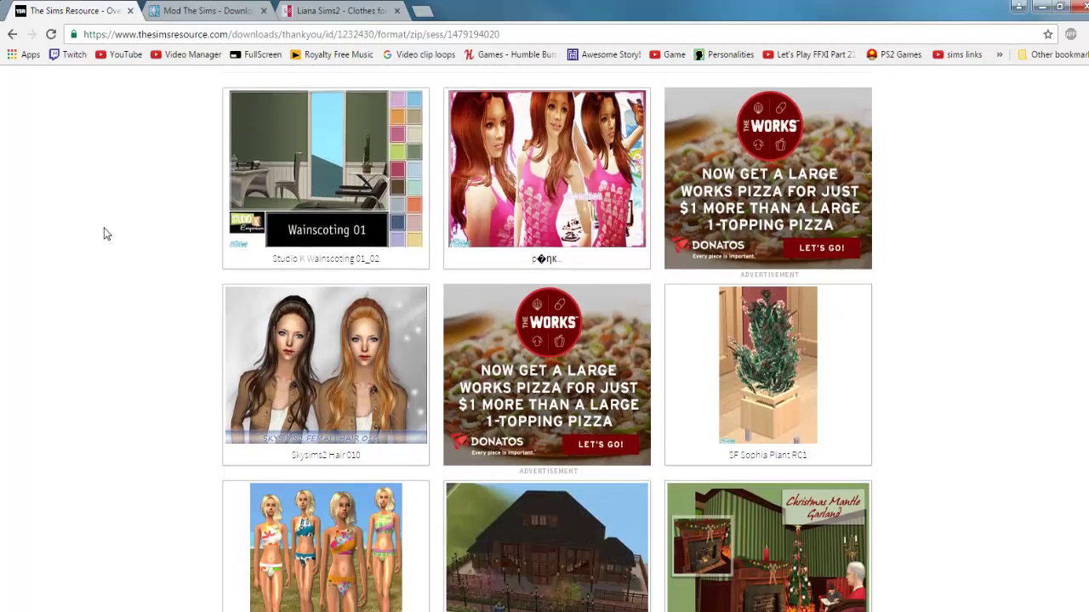
{"action": "left_click", "coordinate": [207, 10]}
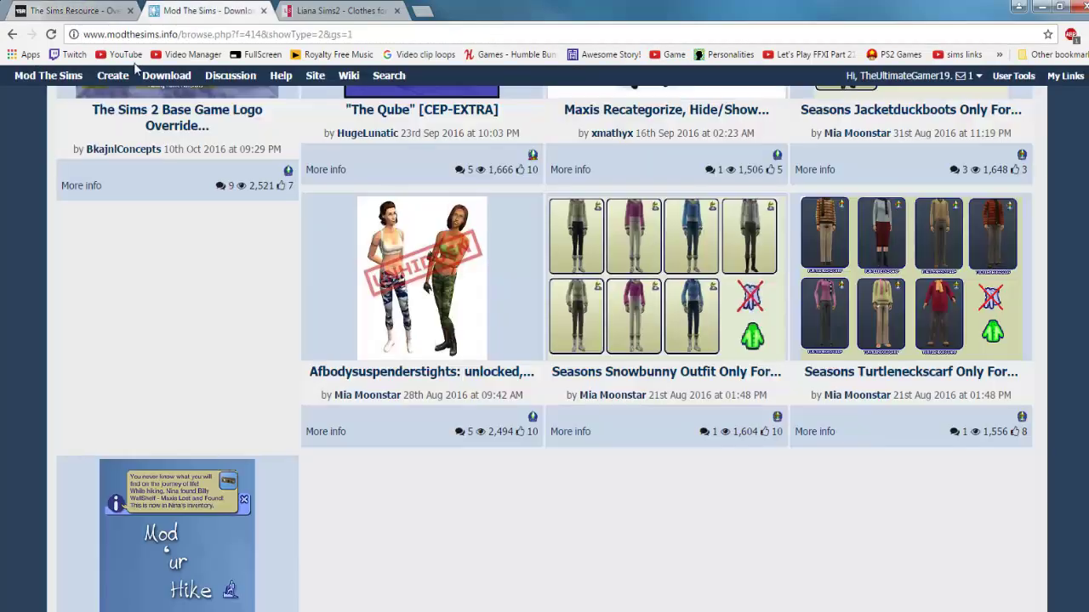
{"action": "left_click", "coordinate": [113, 7]}
{"action": "left_click", "coordinate": [207, 10]}
{"action": "scroll", "coordinate": [529, 236], "scroll_direction": "up", "scroll_amount": 3}
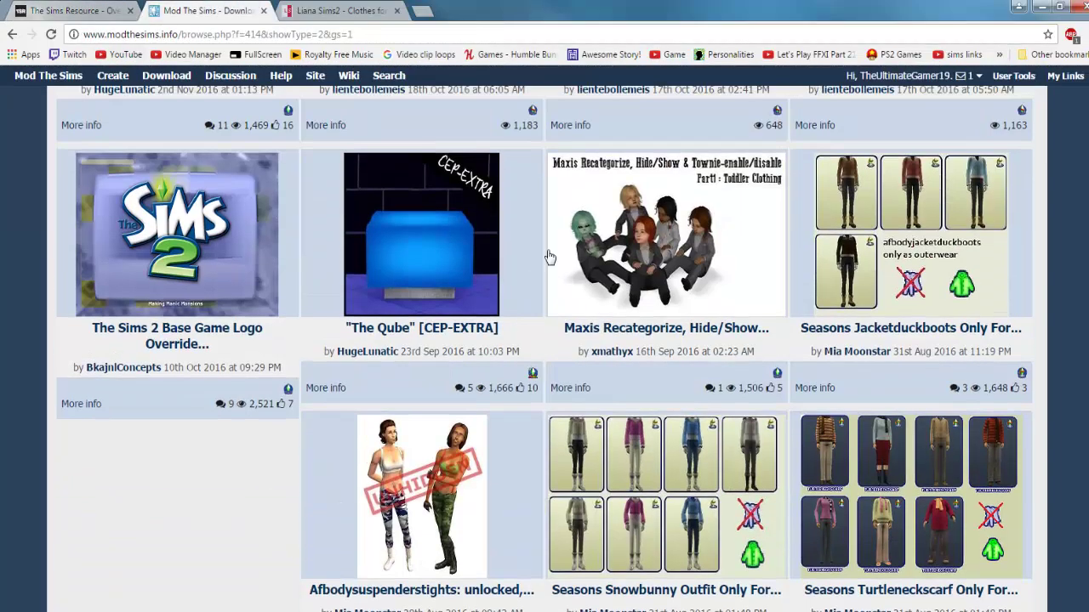
{"action": "scroll", "coordinate": [564, 266], "scroll_direction": "up", "scroll_amount": 7}
{"action": "scroll", "coordinate": [566, 266], "scroll_direction": "down", "scroll_amount": 2}
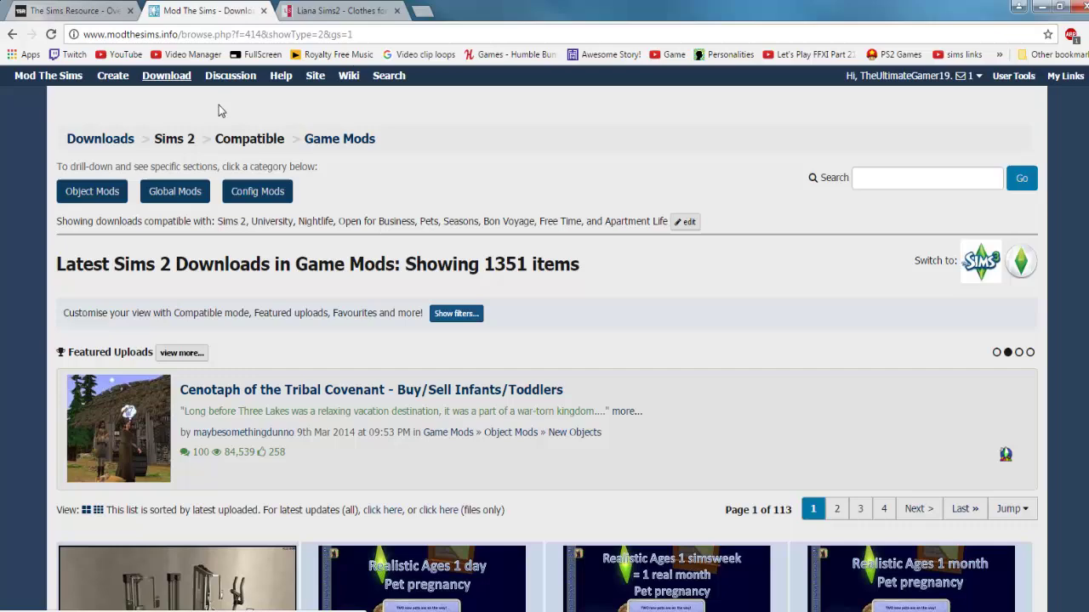
{"action": "scroll", "coordinate": [436, 161], "scroll_direction": "down", "scroll_amount": 3}
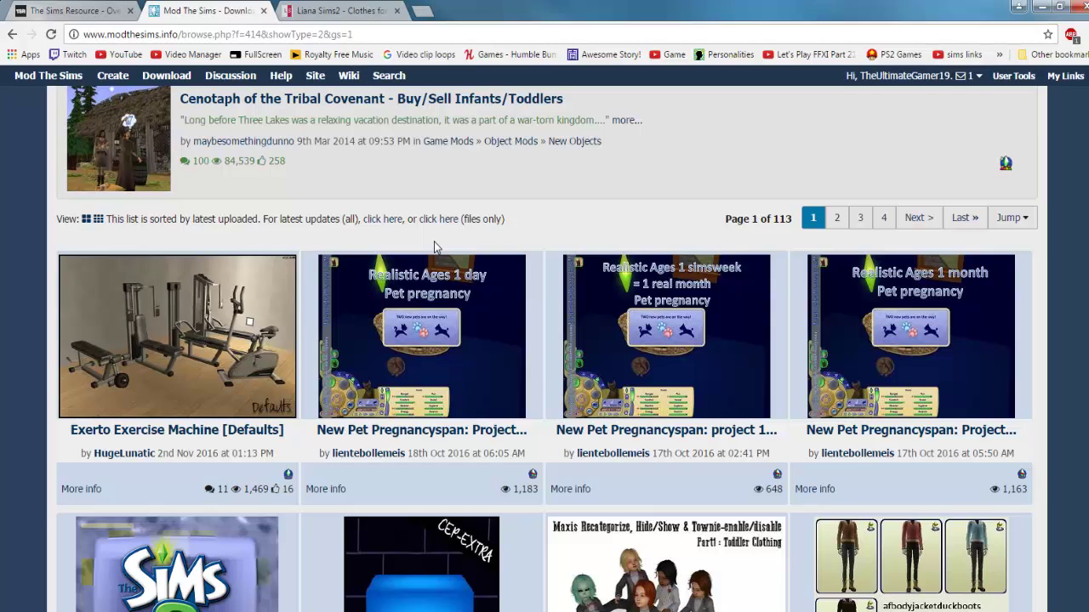
{"action": "scroll", "coordinate": [356, 233], "scroll_direction": "up", "scroll_amount": 5}
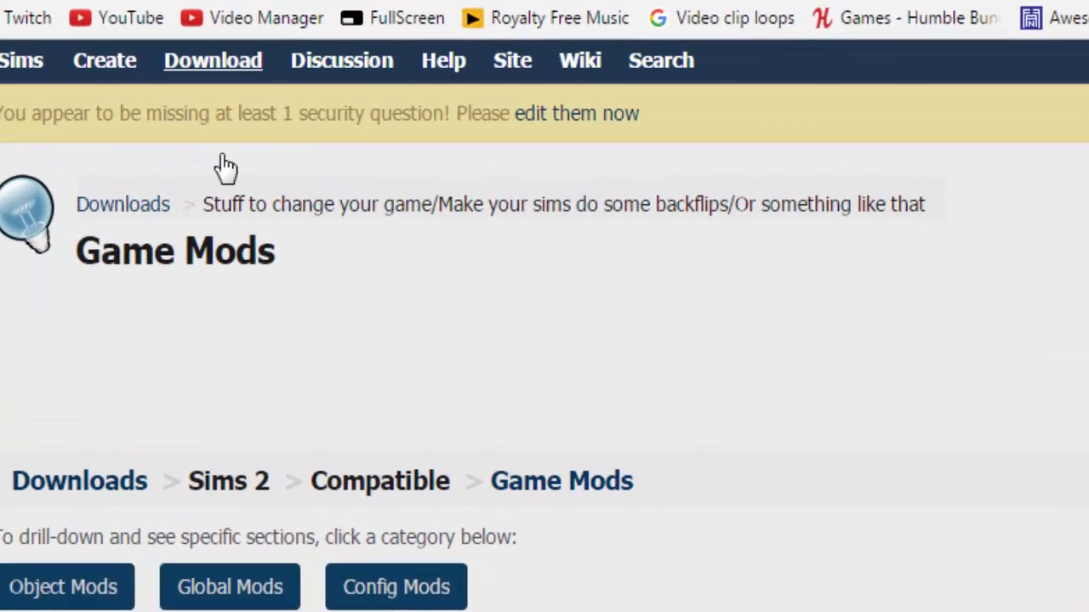
Step: Open the Sims 2 downloads section and browse to the 'New project: 1 simsweek = 1 real month' mod
{"action": "mouse_move", "coordinate": [165, 78]}
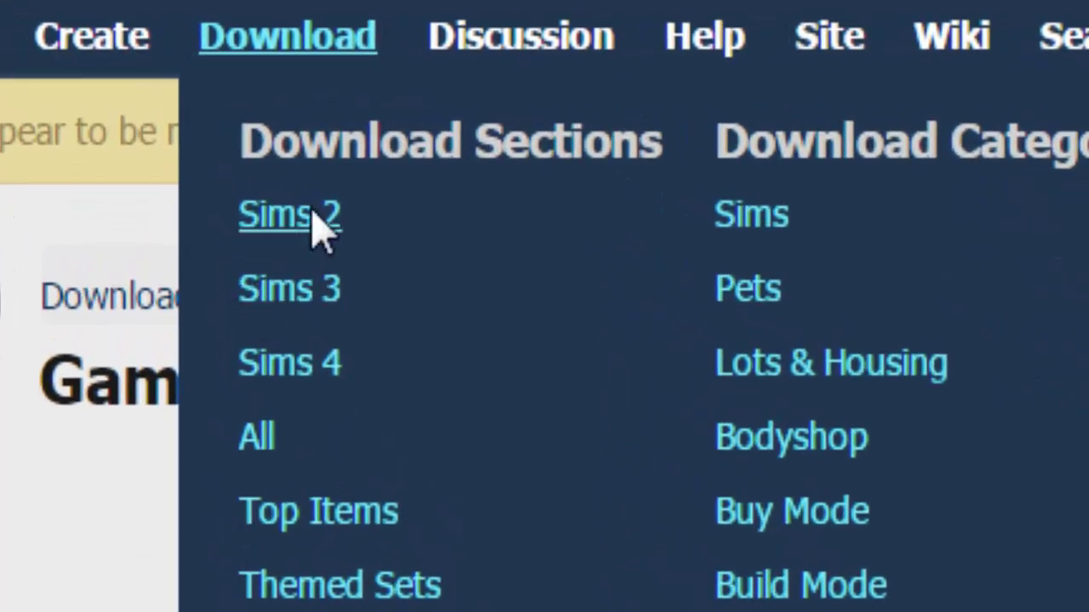
{"action": "left_click", "coordinate": [312, 215]}
{"action": "scroll", "coordinate": [625, 256], "scroll_direction": "down", "scroll_amount": 5}
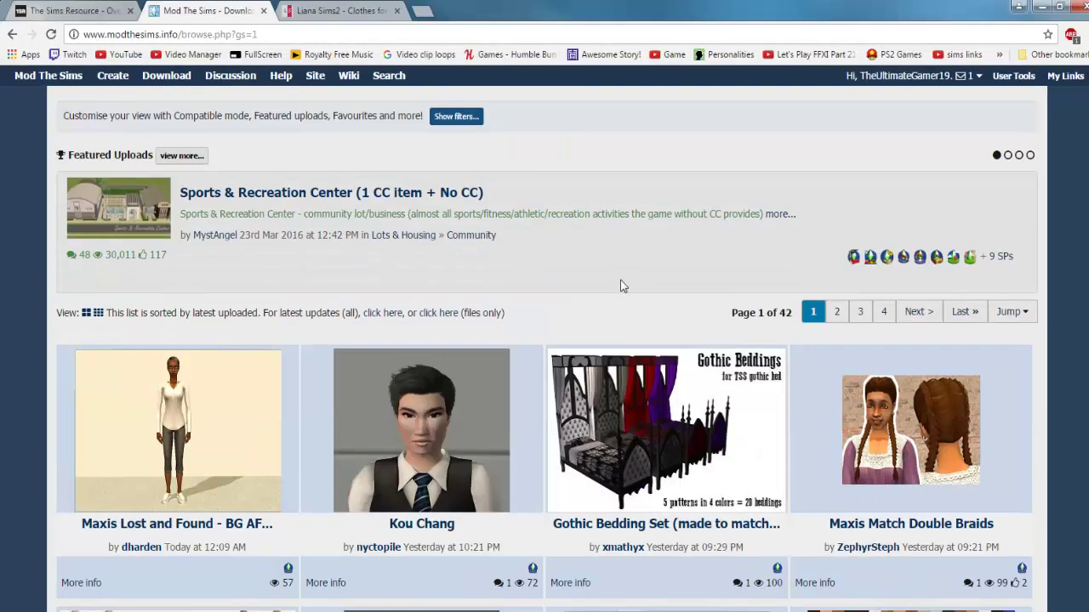
{"action": "scroll", "coordinate": [709, 276], "scroll_direction": "down", "scroll_amount": 3}
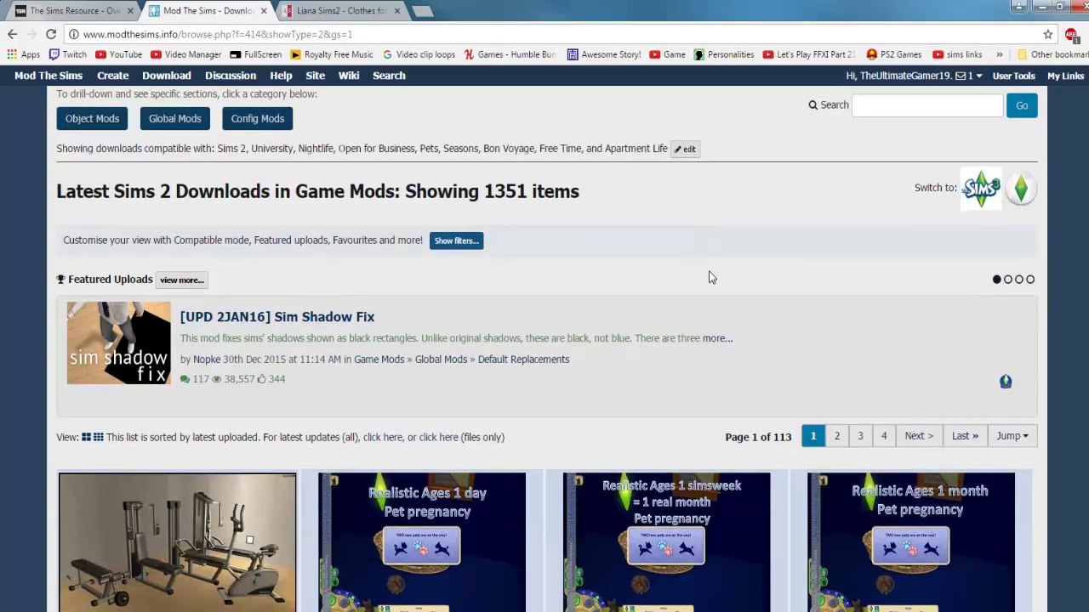
{"action": "scroll", "coordinate": [711, 278], "scroll_direction": "down", "scroll_amount": 3}
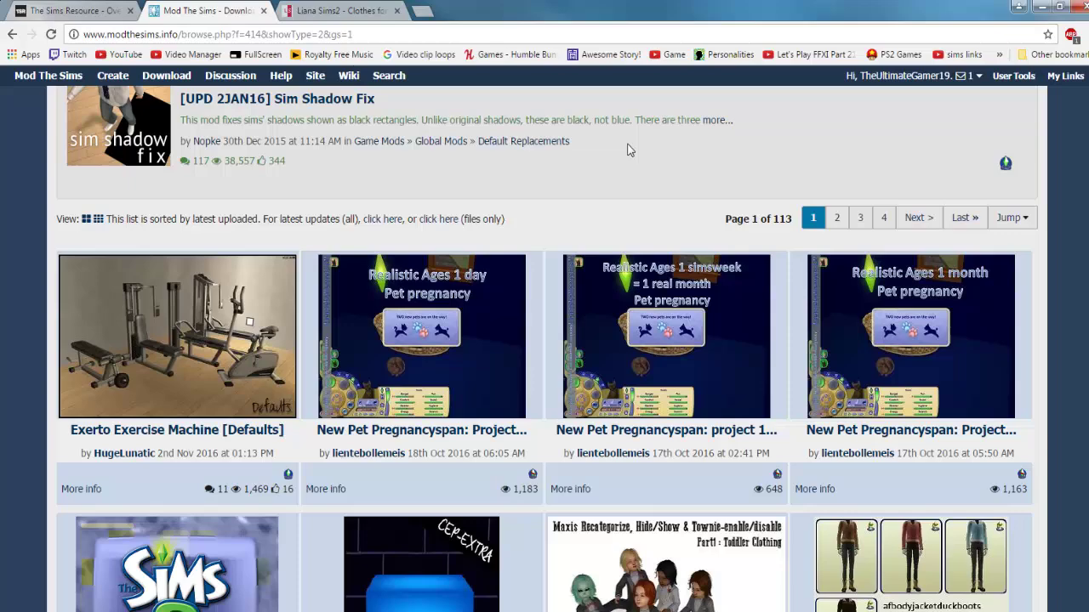
{"action": "scroll", "coordinate": [632, 265], "scroll_direction": "up", "scroll_amount": 3}
{"action": "scroll", "coordinate": [633, 265], "scroll_direction": "down", "scroll_amount": 4}
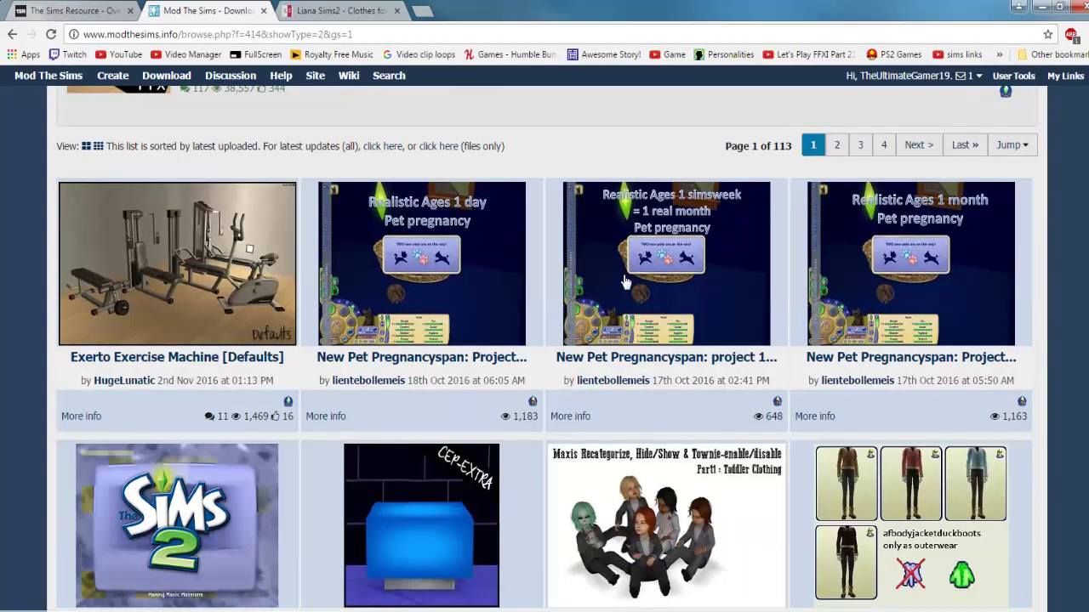
{"action": "scroll", "coordinate": [542, 289], "scroll_direction": "down", "scroll_amount": 6}
{"action": "scroll", "coordinate": [552, 336], "scroll_direction": "up", "scroll_amount": 3}
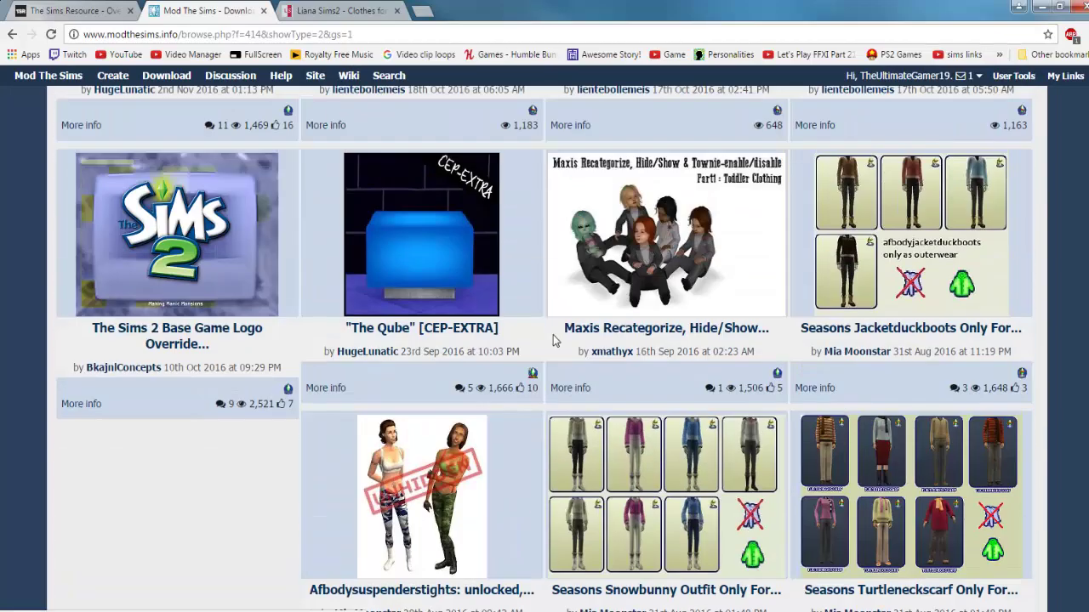
{"action": "scroll", "coordinate": [524, 275], "scroll_direction": "up", "scroll_amount": 4}
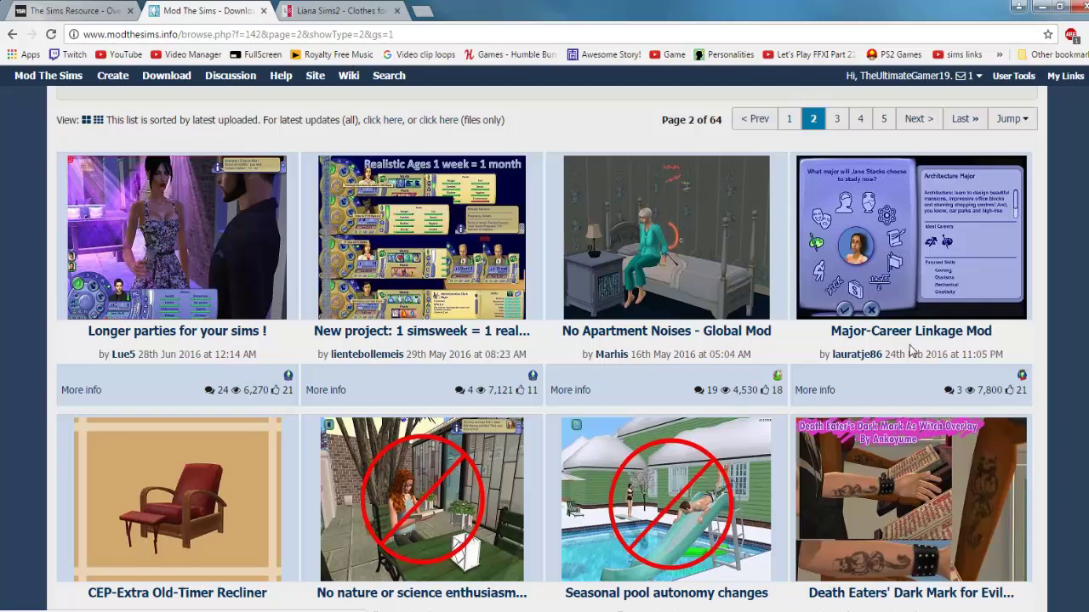
{"action": "scroll", "coordinate": [681, 289], "scroll_direction": "down", "scroll_amount": 3}
{"action": "scroll", "coordinate": [651, 285], "scroll_direction": "up", "scroll_amount": 3}
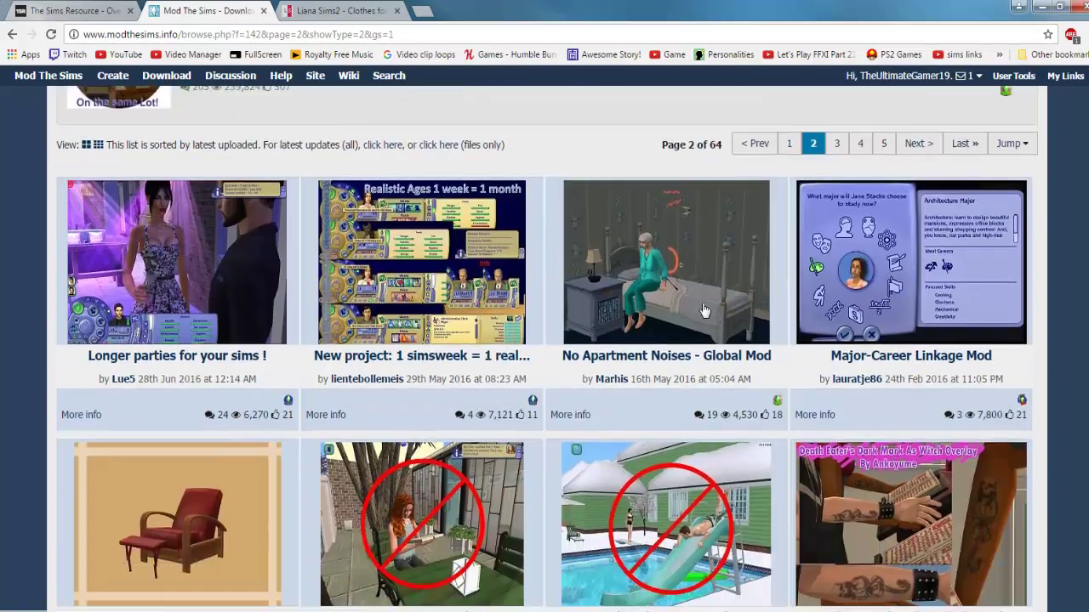
{"action": "scroll", "coordinate": [650, 285], "scroll_direction": "up", "scroll_amount": 2}
Step: View the mod's Files and Description tabs, then switch to the LianaSims2 clothing site
{"action": "scroll", "coordinate": [373, 318], "scroll_direction": "down", "scroll_amount": 2}
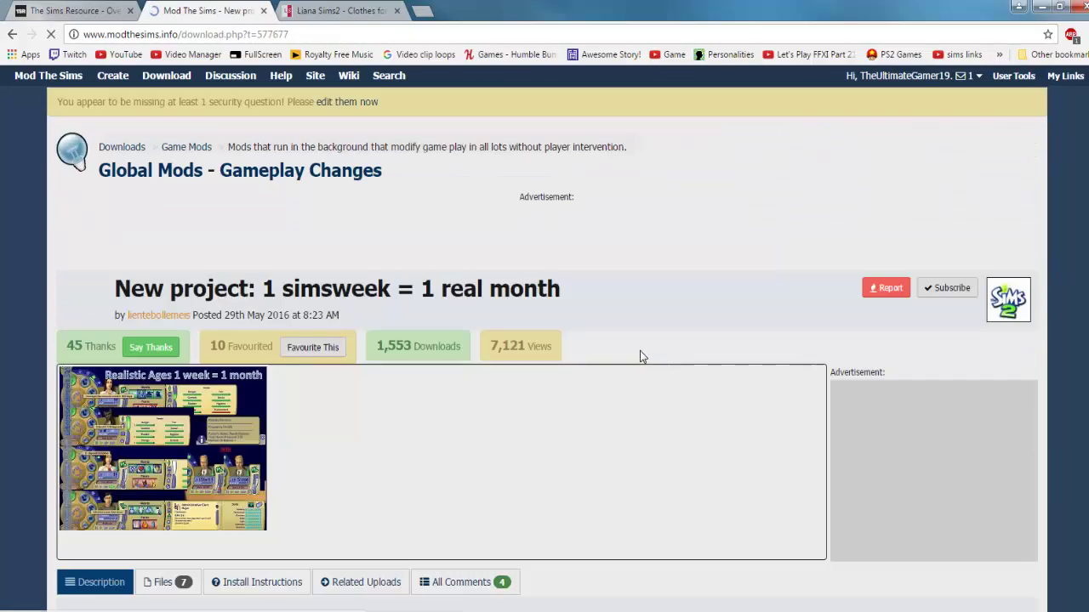
{"action": "scroll", "coordinate": [433, 364], "scroll_direction": "down", "scroll_amount": 5}
{"action": "left_click", "coordinate": [238, 69]}
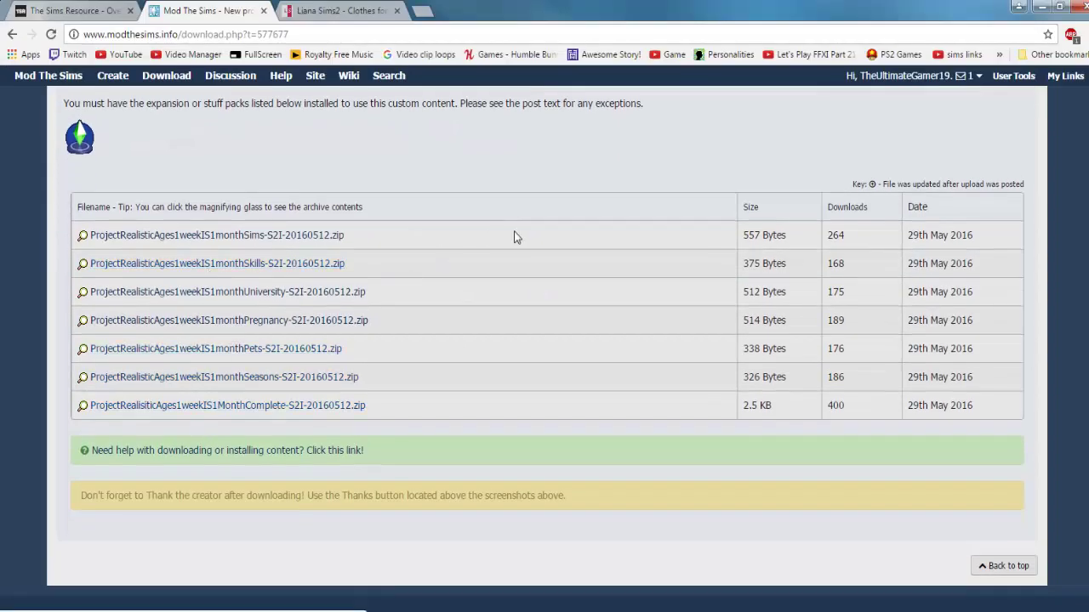
{"action": "scroll", "coordinate": [514, 237], "scroll_direction": "up", "scroll_amount": 3}
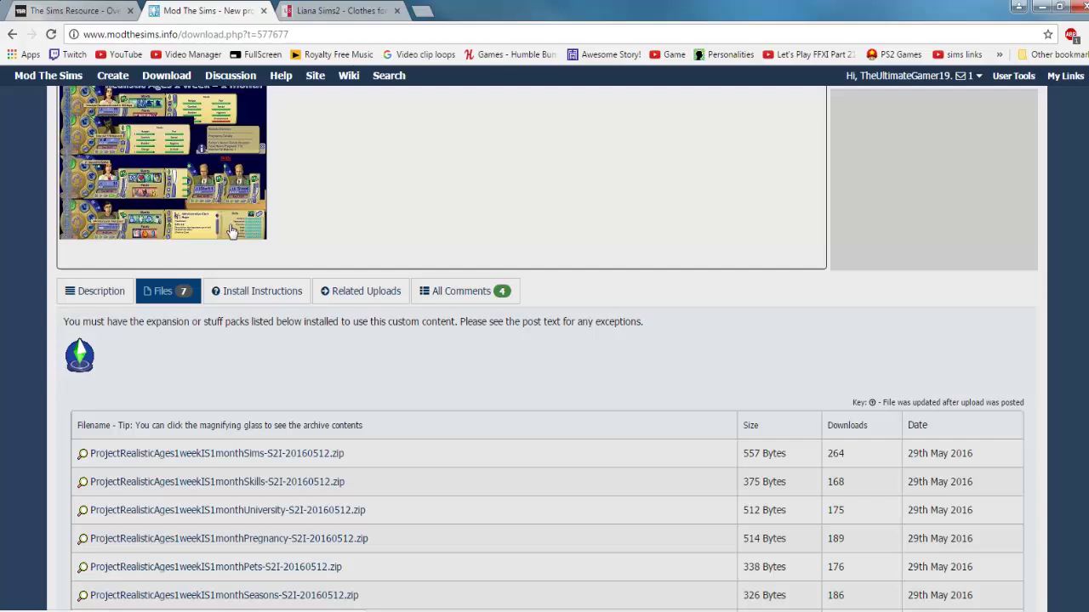
{"action": "left_click", "coordinate": [107, 292]}
{"action": "scroll", "coordinate": [409, 368], "scroll_direction": "down", "scroll_amount": 3}
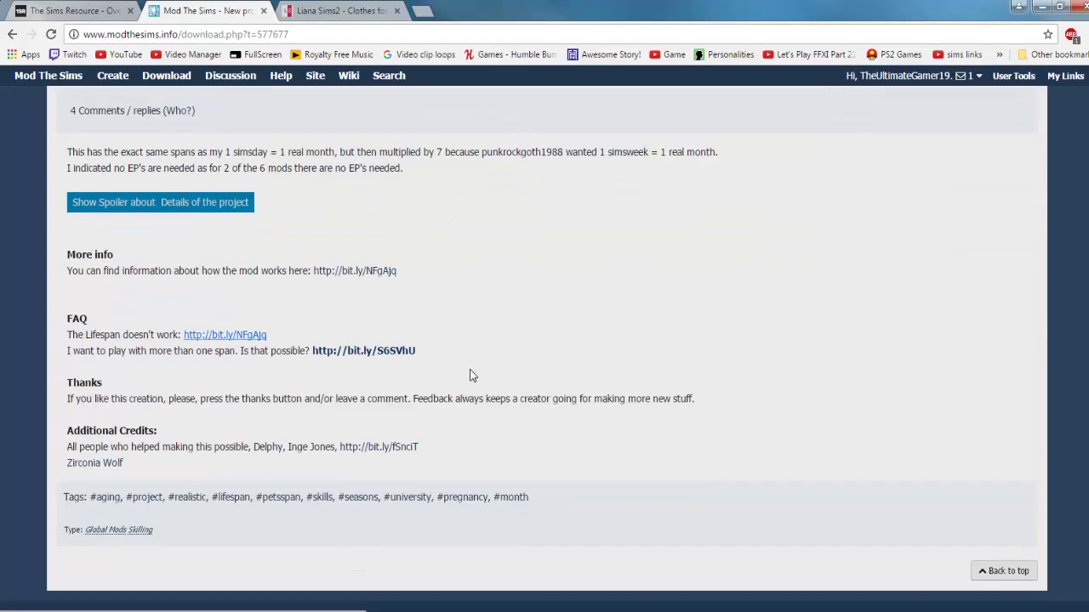
{"action": "scroll", "coordinate": [406, 265], "scroll_direction": "up", "scroll_amount": 4}
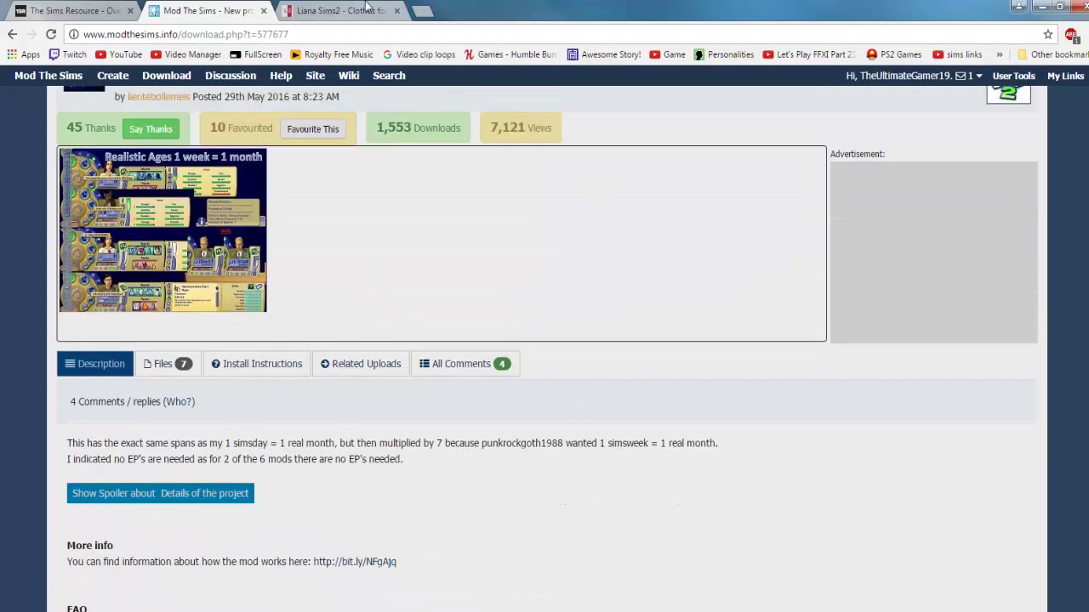
{"action": "left_click", "coordinate": [340, 10]}
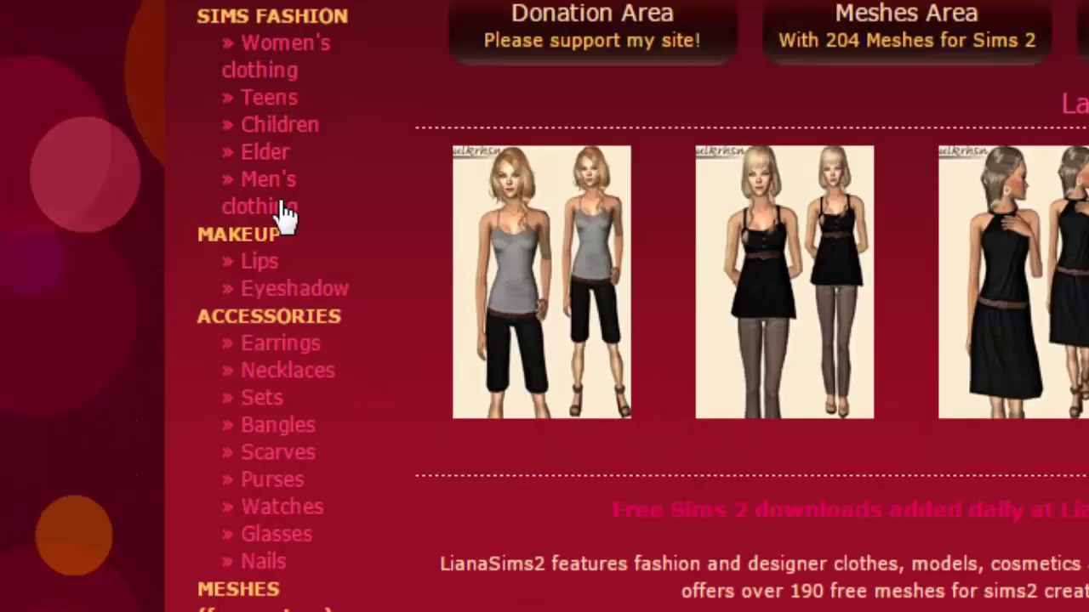
Step: Go to LianaSims2's Women's clothing > Casual section and scroll to outfit #2029
{"action": "mouse_move", "coordinate": [301, 216]}
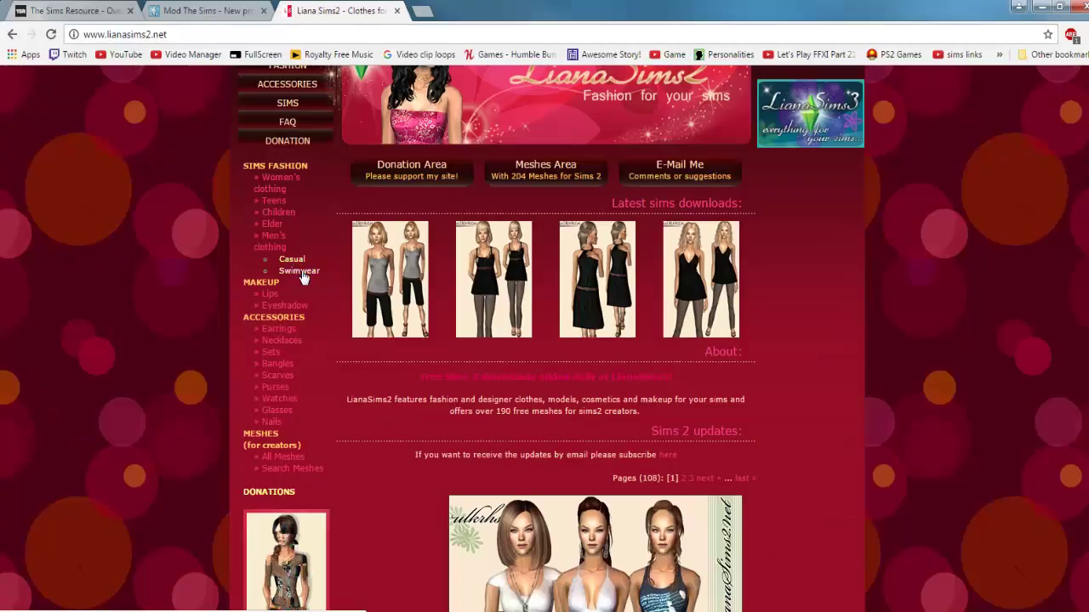
{"action": "scroll", "coordinate": [353, 313], "scroll_direction": "down", "scroll_amount": 3}
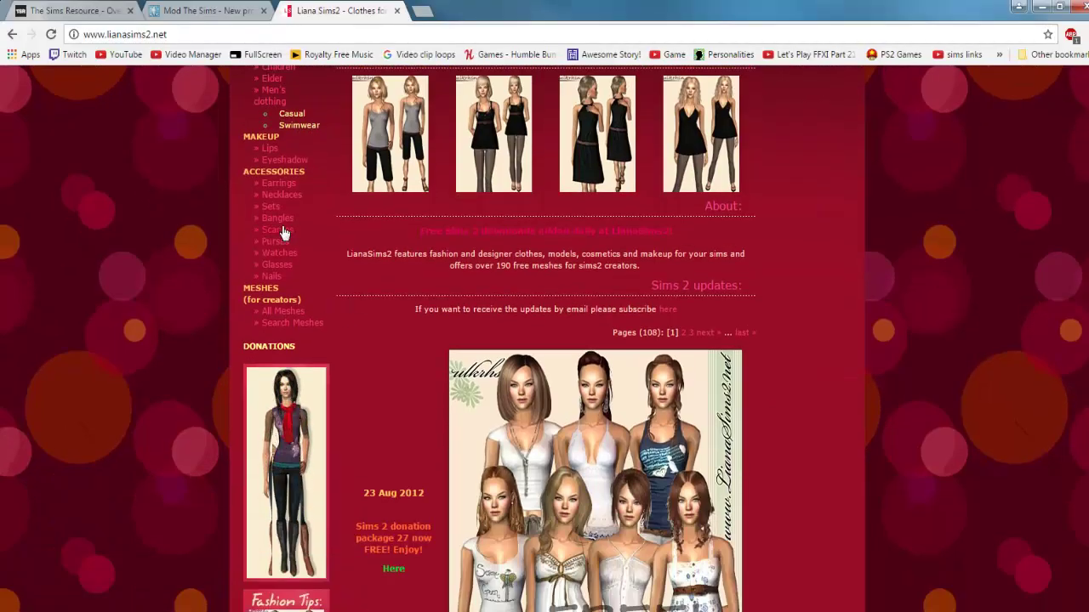
{"action": "scroll", "coordinate": [355, 238], "scroll_direction": "up", "scroll_amount": 3}
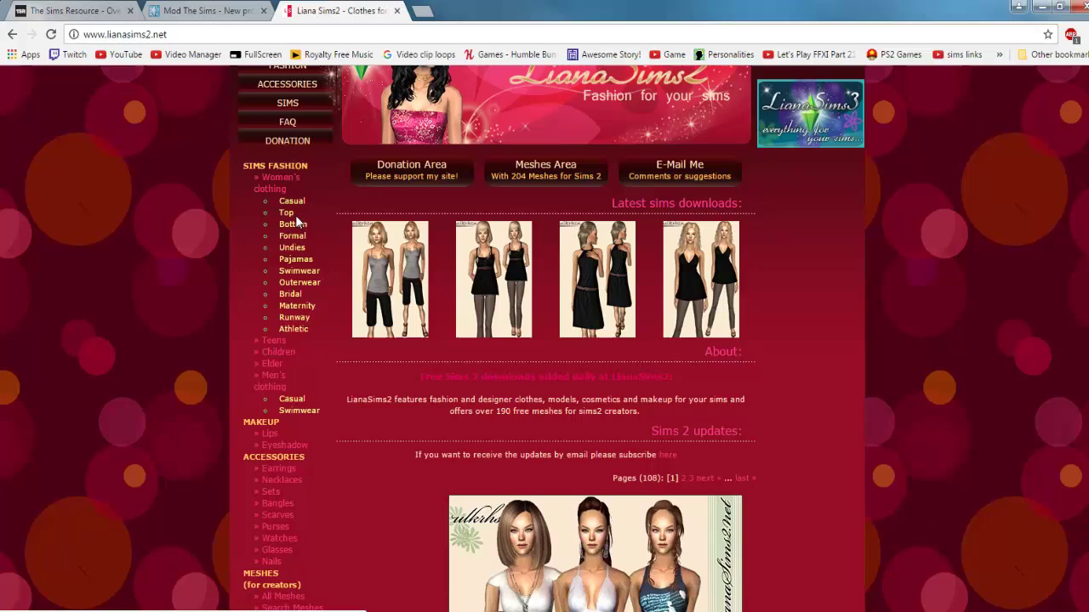
{"action": "left_click", "coordinate": [292, 203]}
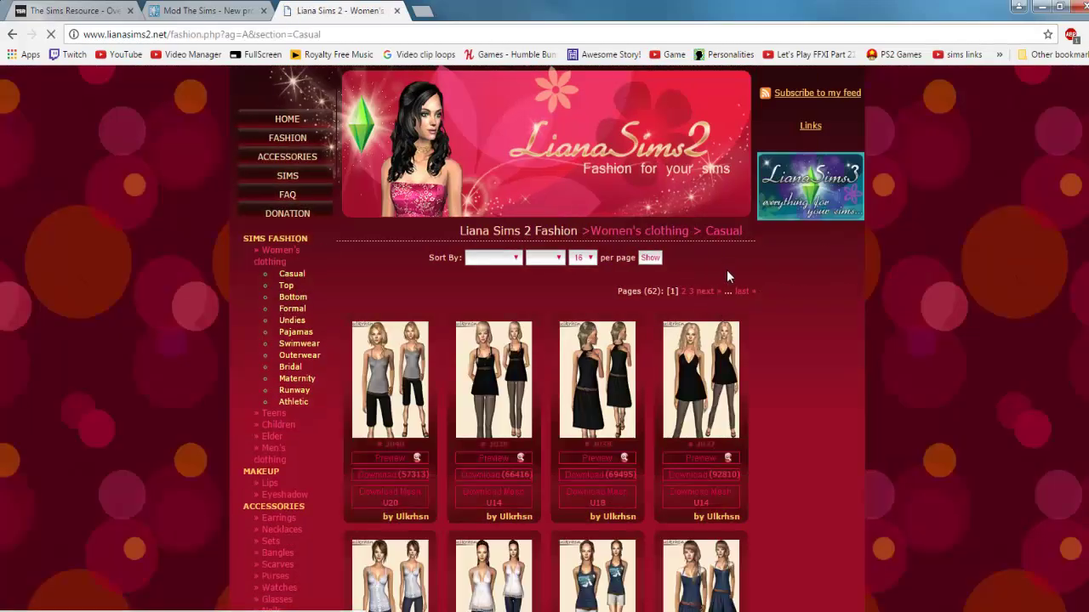
{"action": "scroll", "coordinate": [726, 275], "scroll_direction": "down", "scroll_amount": 10}
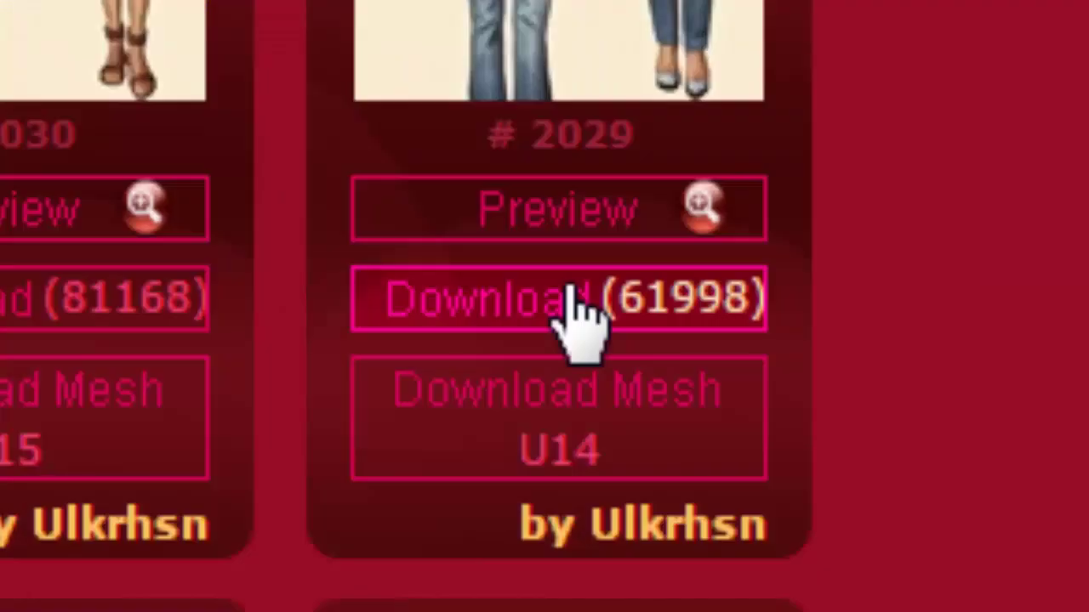
Step: Download outfit #2029's LianaSims2_Fashion_2029.zip, open it in WinRAR and select its package file
{"action": "left_click", "coordinate": [571, 311]}
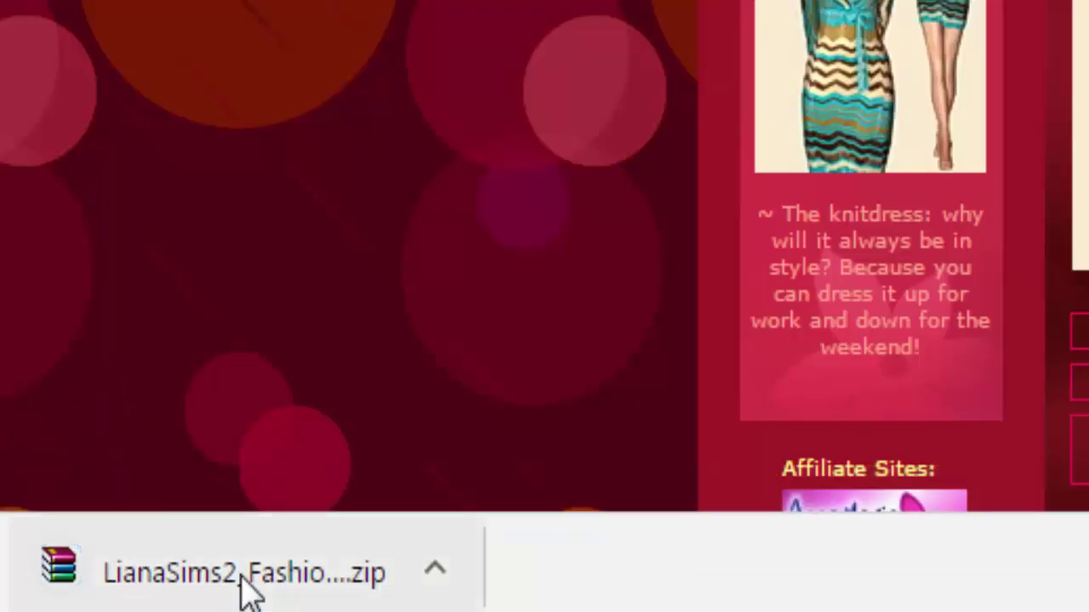
{"action": "left_click", "coordinate": [240, 574]}
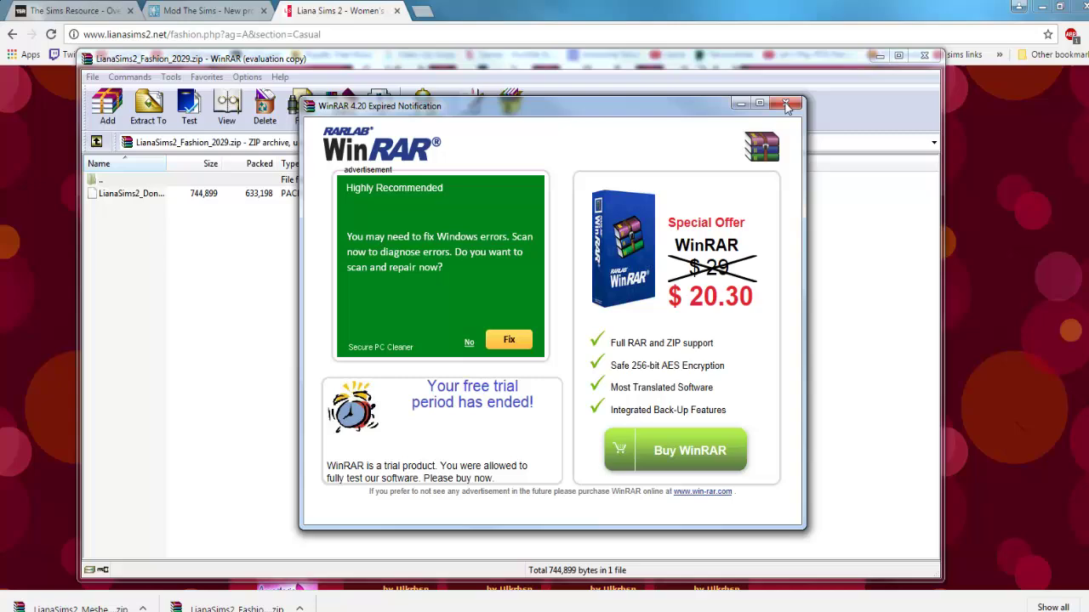
{"action": "left_click", "coordinate": [785, 103]}
{"action": "left_click", "coordinate": [205, 195]}
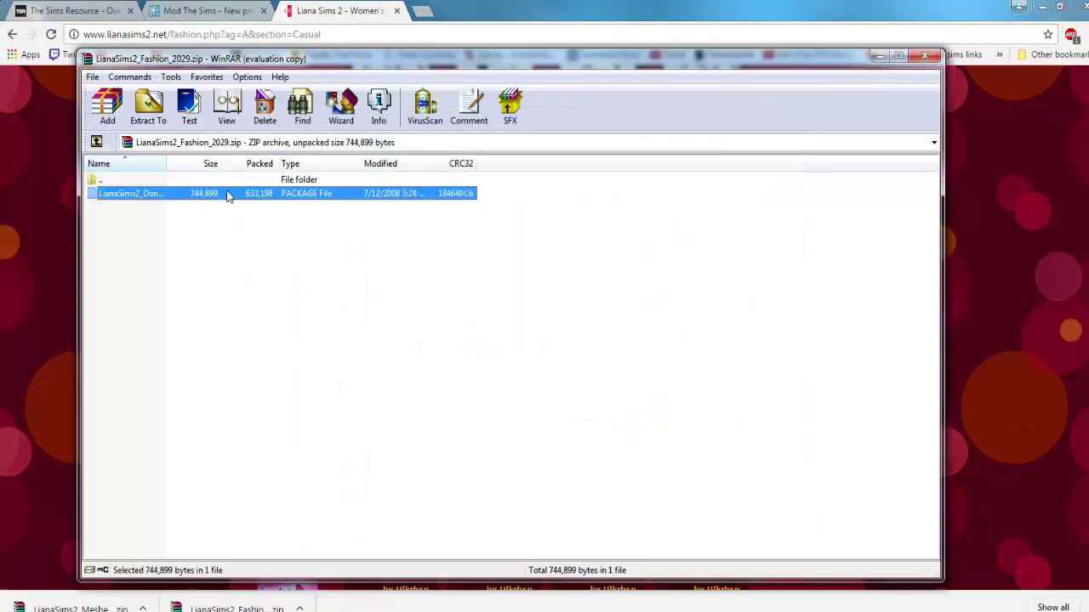
Step: Drag the outfit's package file into EA Games > The Sims 2 Double Deluxe > Downloads
{"action": "left_click_drag", "start_coordinate": [228, 197], "coordinate": [652, 336]}
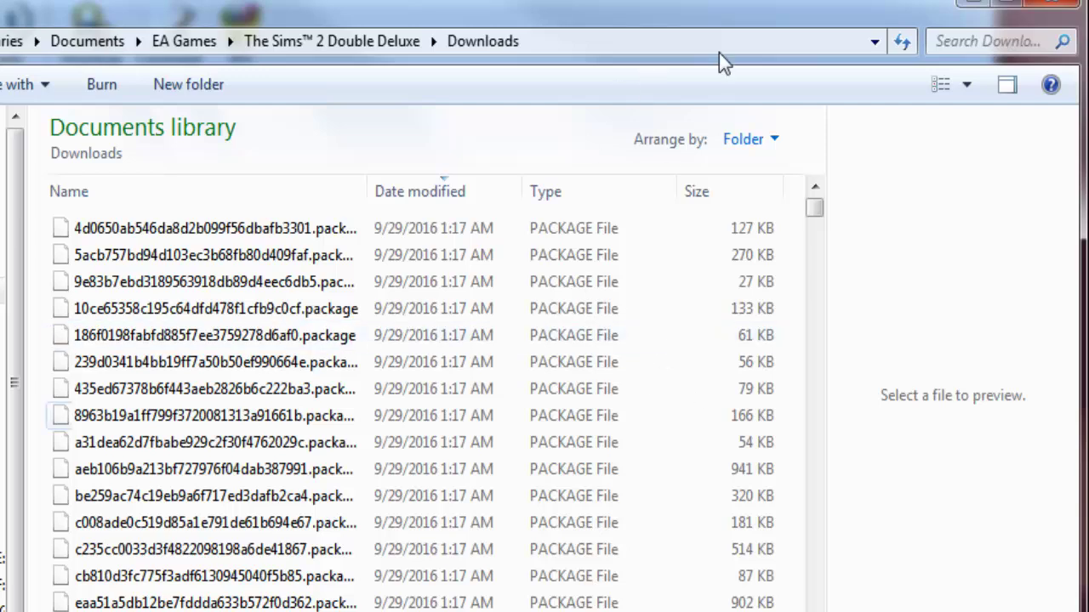